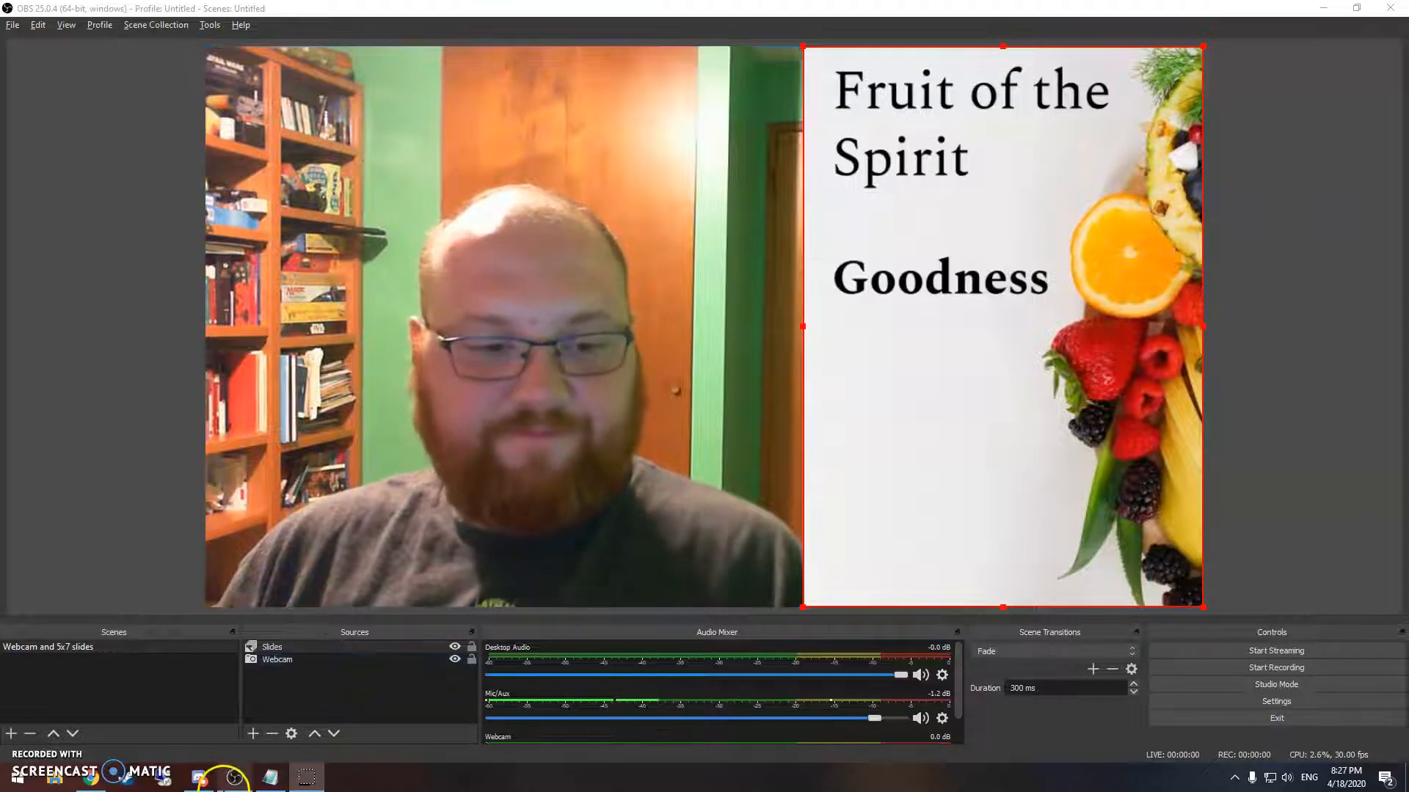
# Switch to the Fruit of the Spirit presentation in Google Slides and apply a custom page size of 5 x 7 inches
pyautogui.click(90, 778)
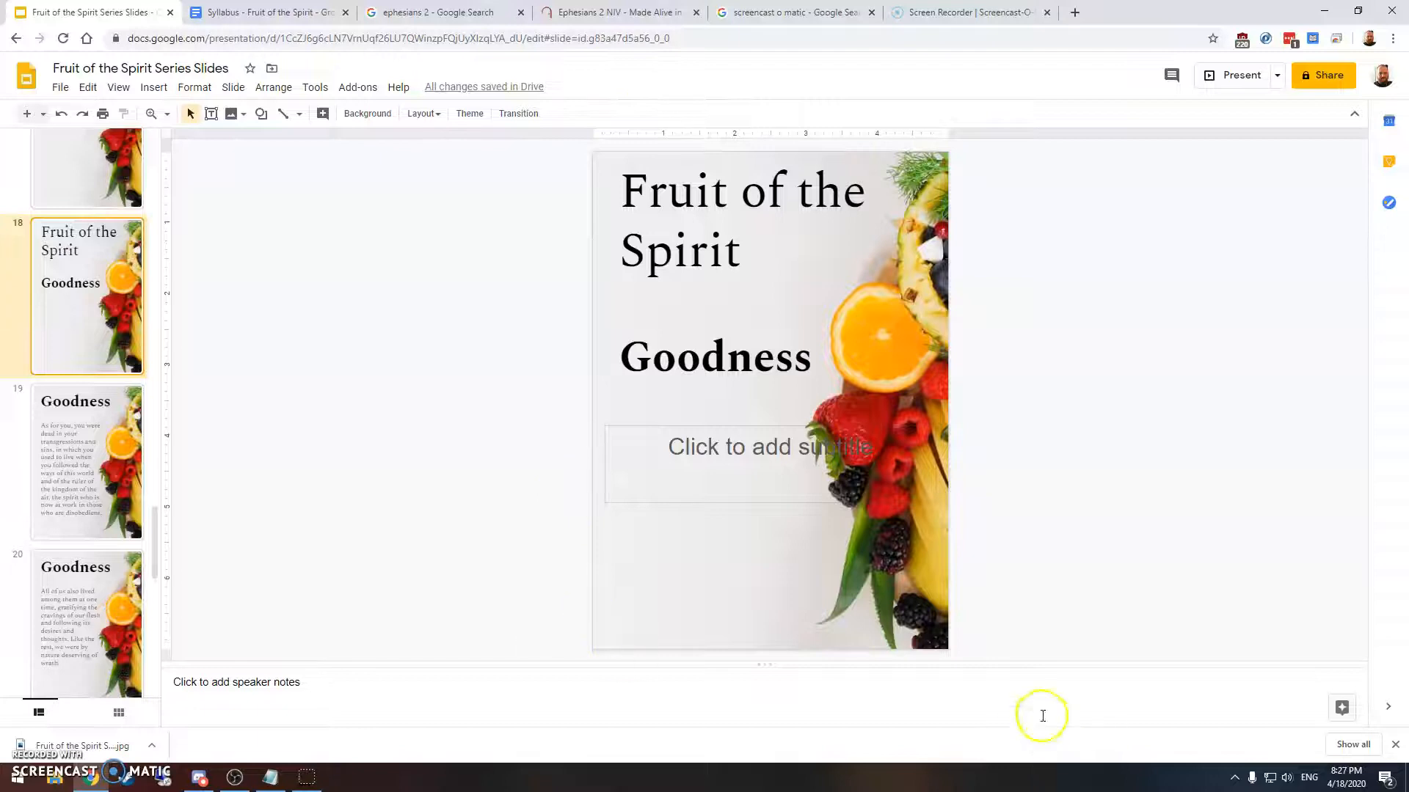
pyautogui.click(60, 87)
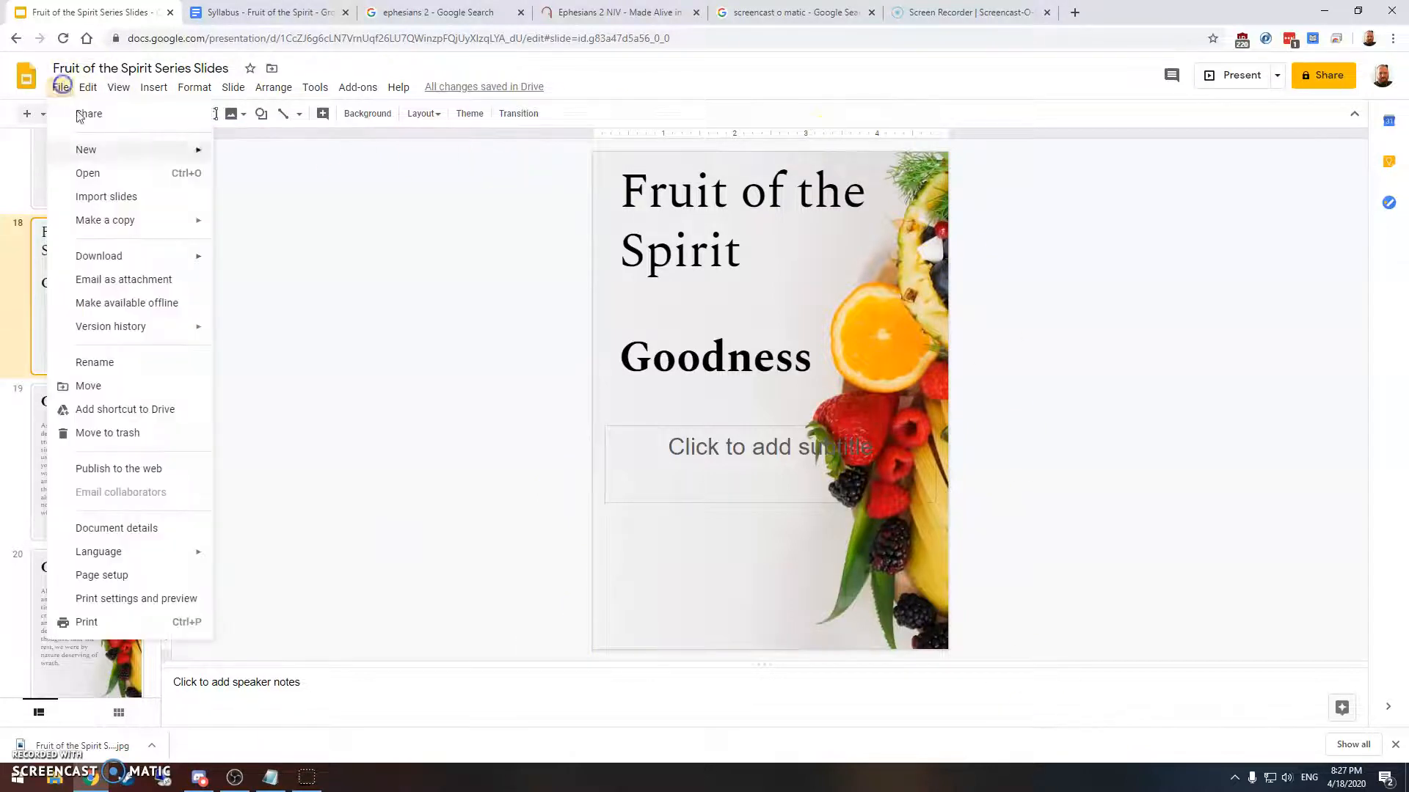
pyautogui.click(150, 580)
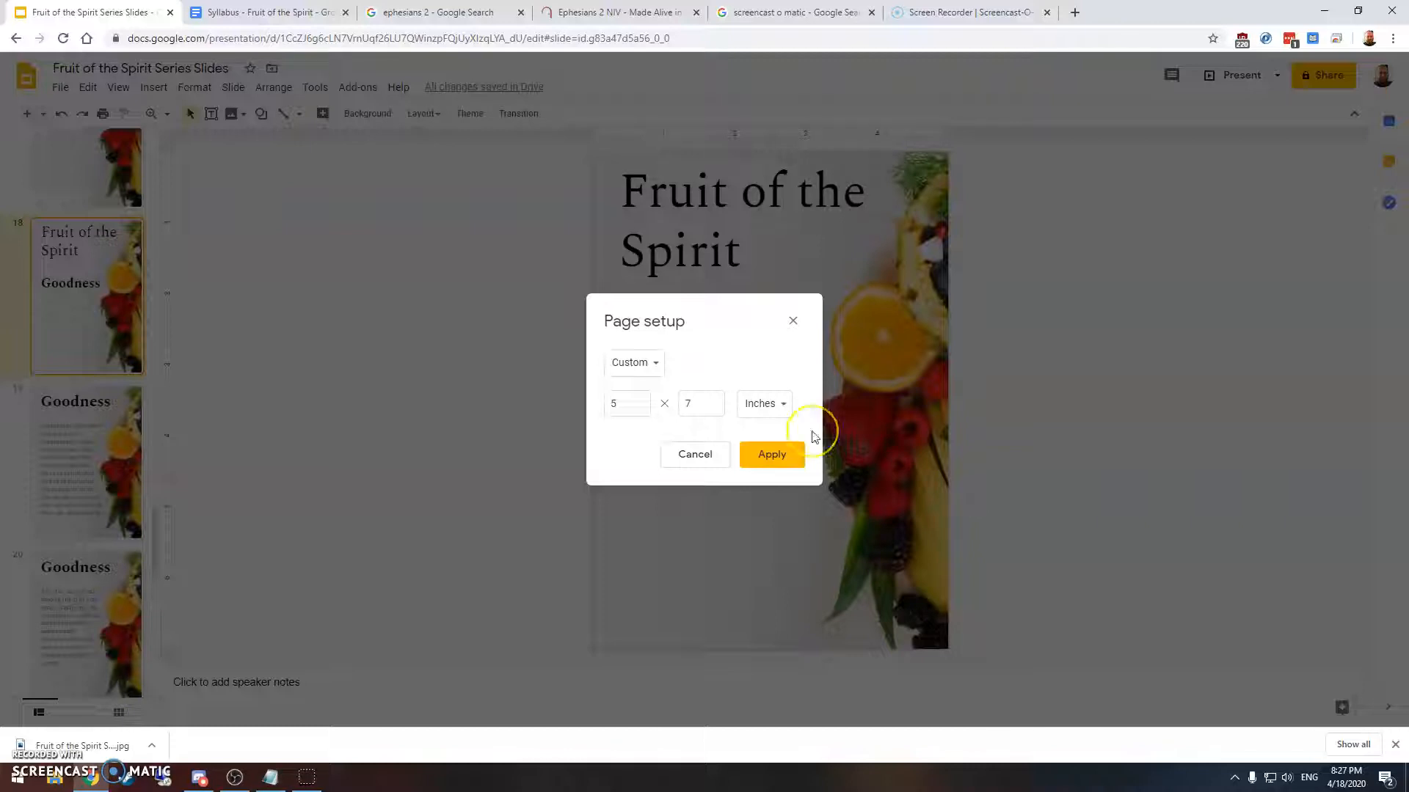
pyautogui.click(624, 411)
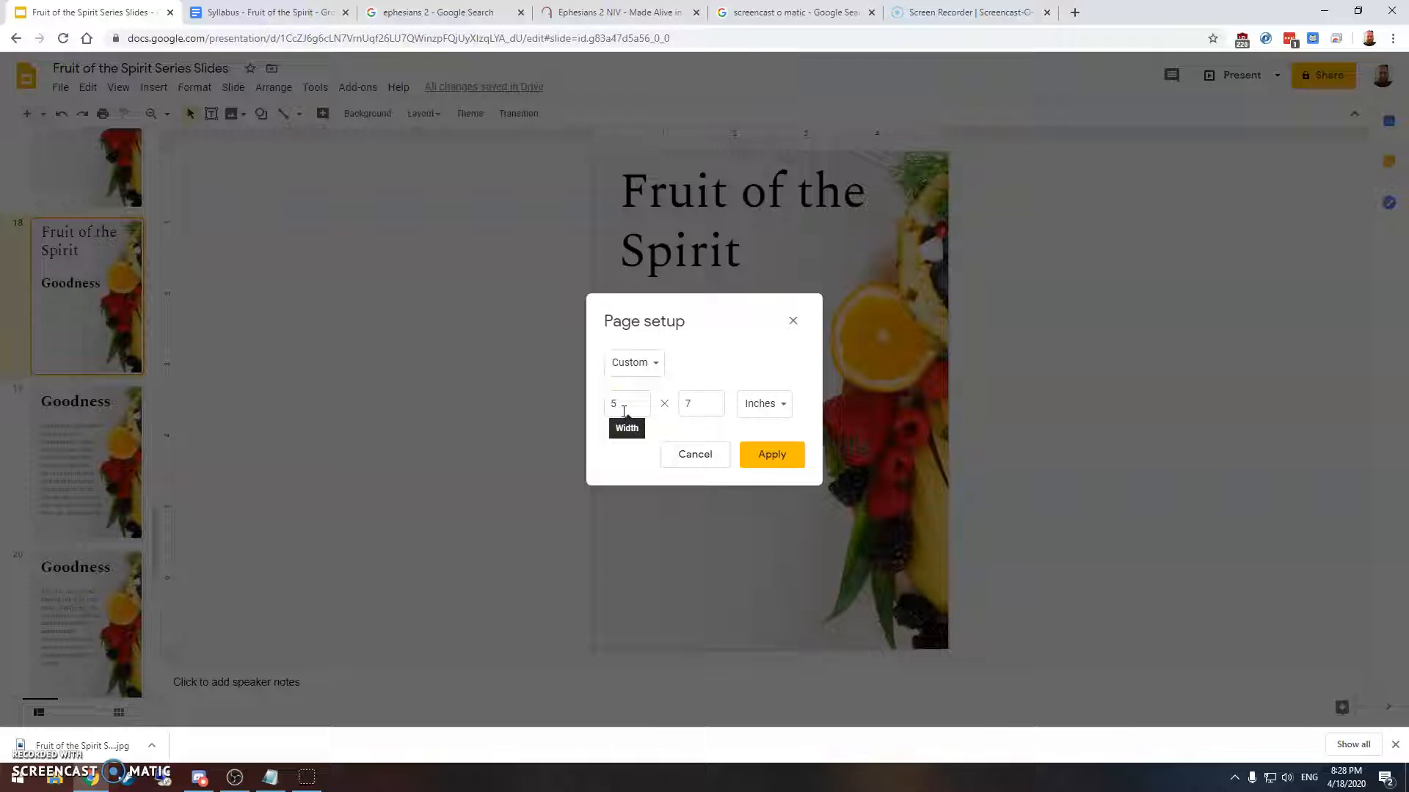
pyautogui.click(632, 421)
pyautogui.click(769, 456)
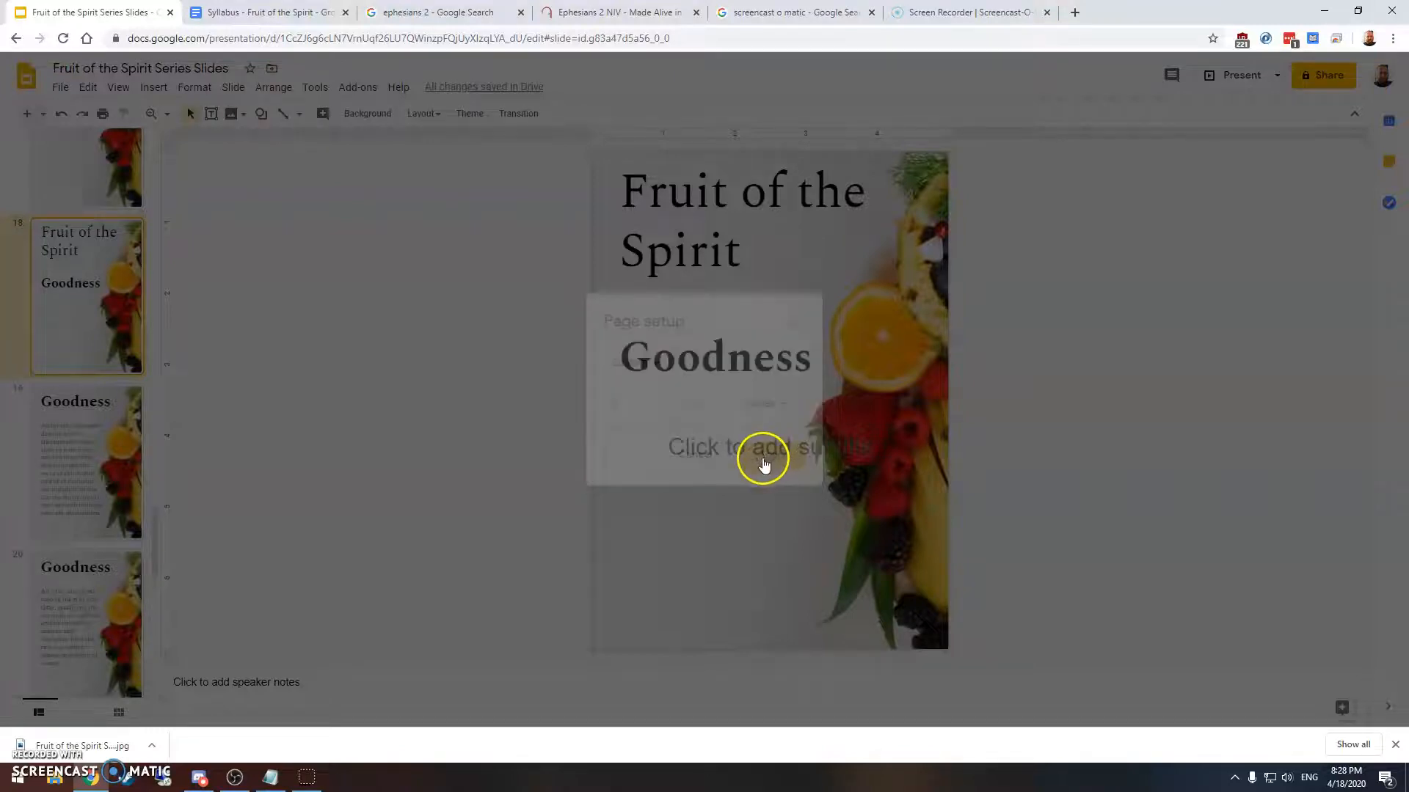
# Download the Fruit of the Spirit Goodness title slide as a JPEG image
pyautogui.click(86, 428)
pyautogui.click(80, 482)
pyautogui.click(72, 345)
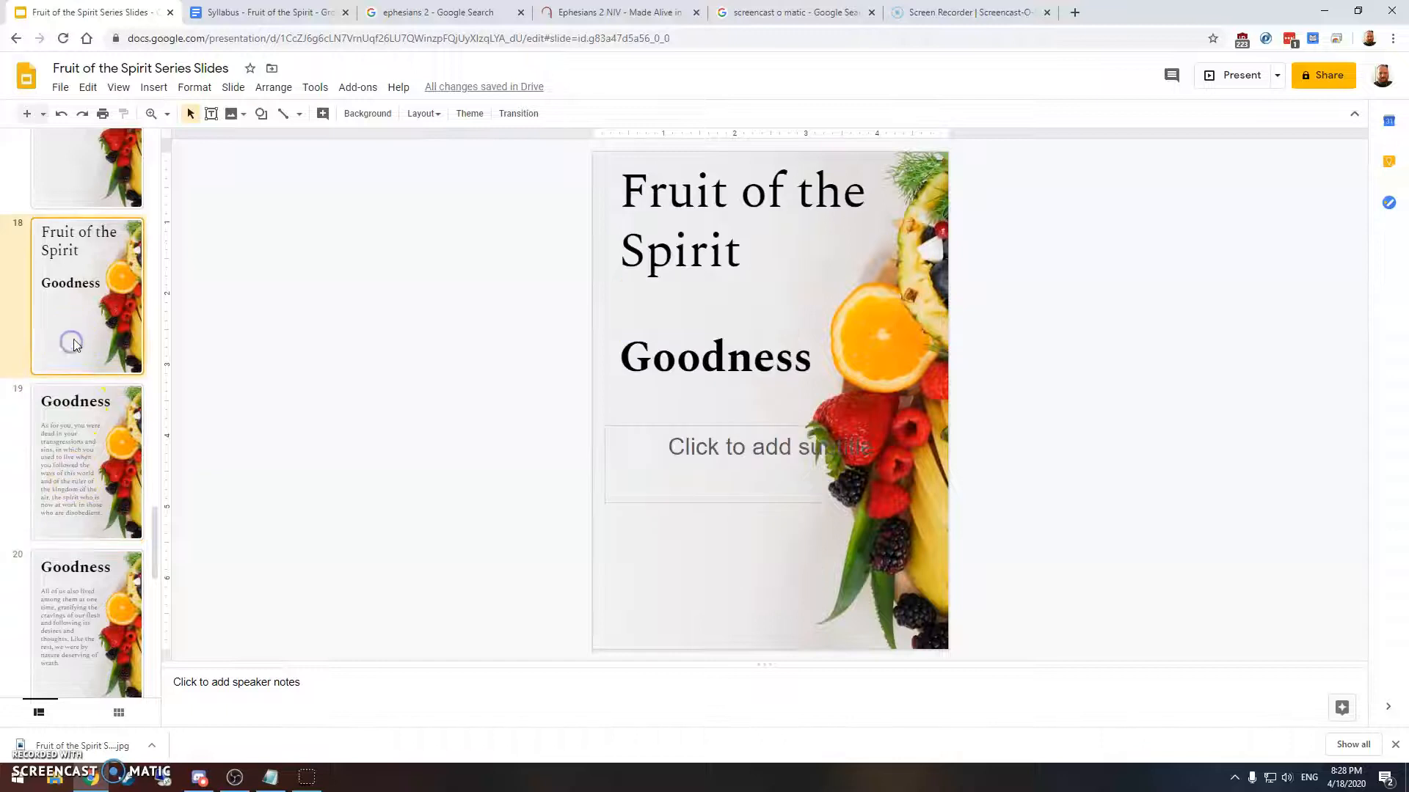
pyautogui.click(60, 88)
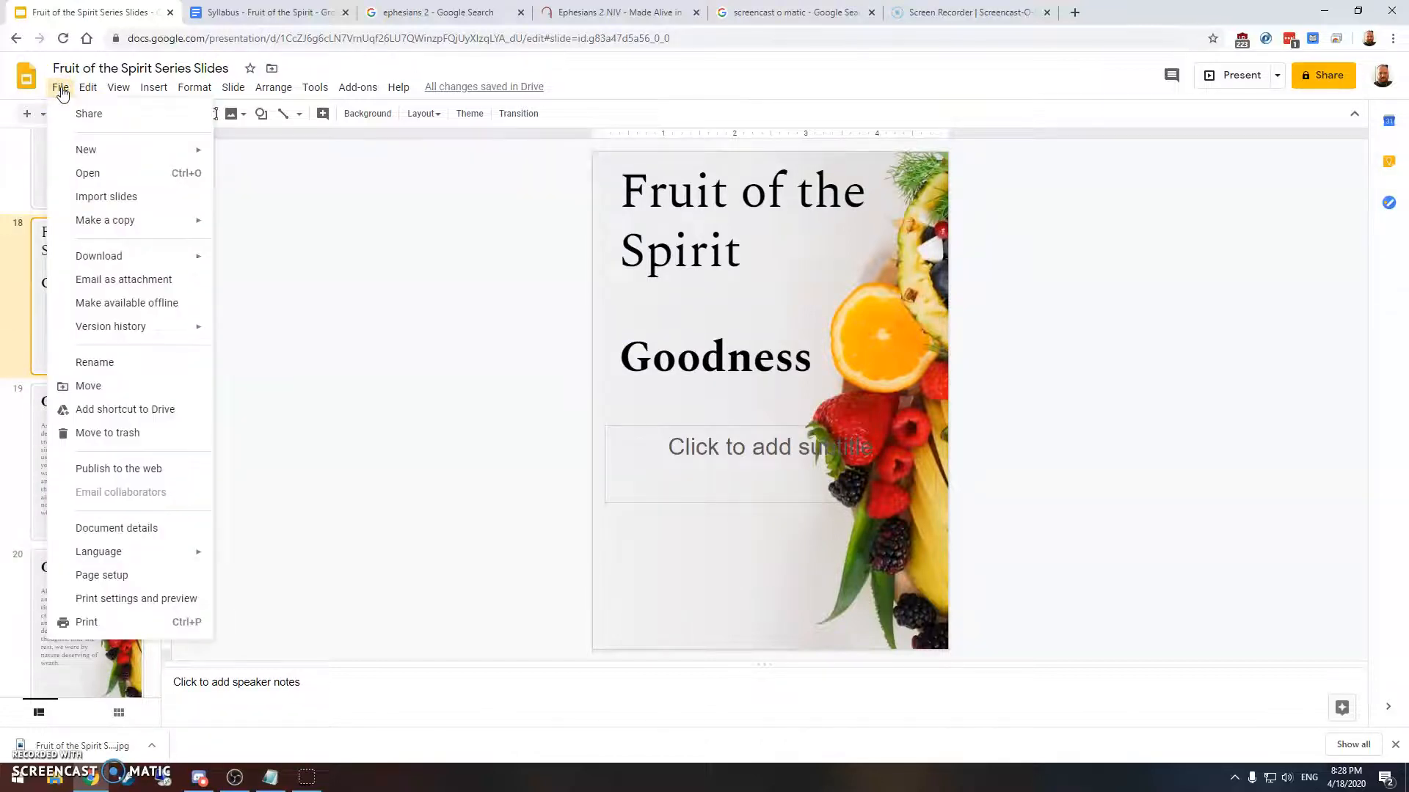
pyautogui.click(142, 266)
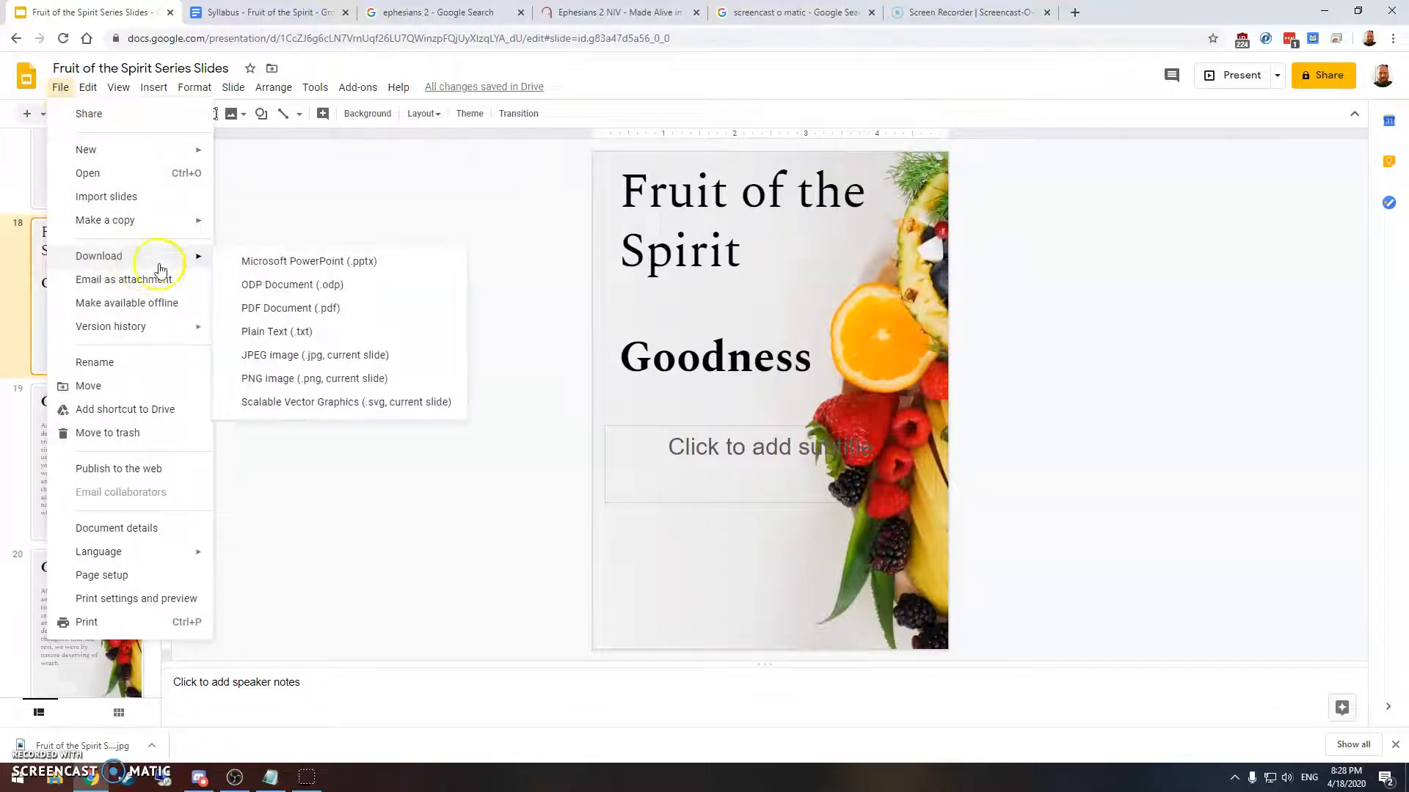
pyautogui.click(364, 383)
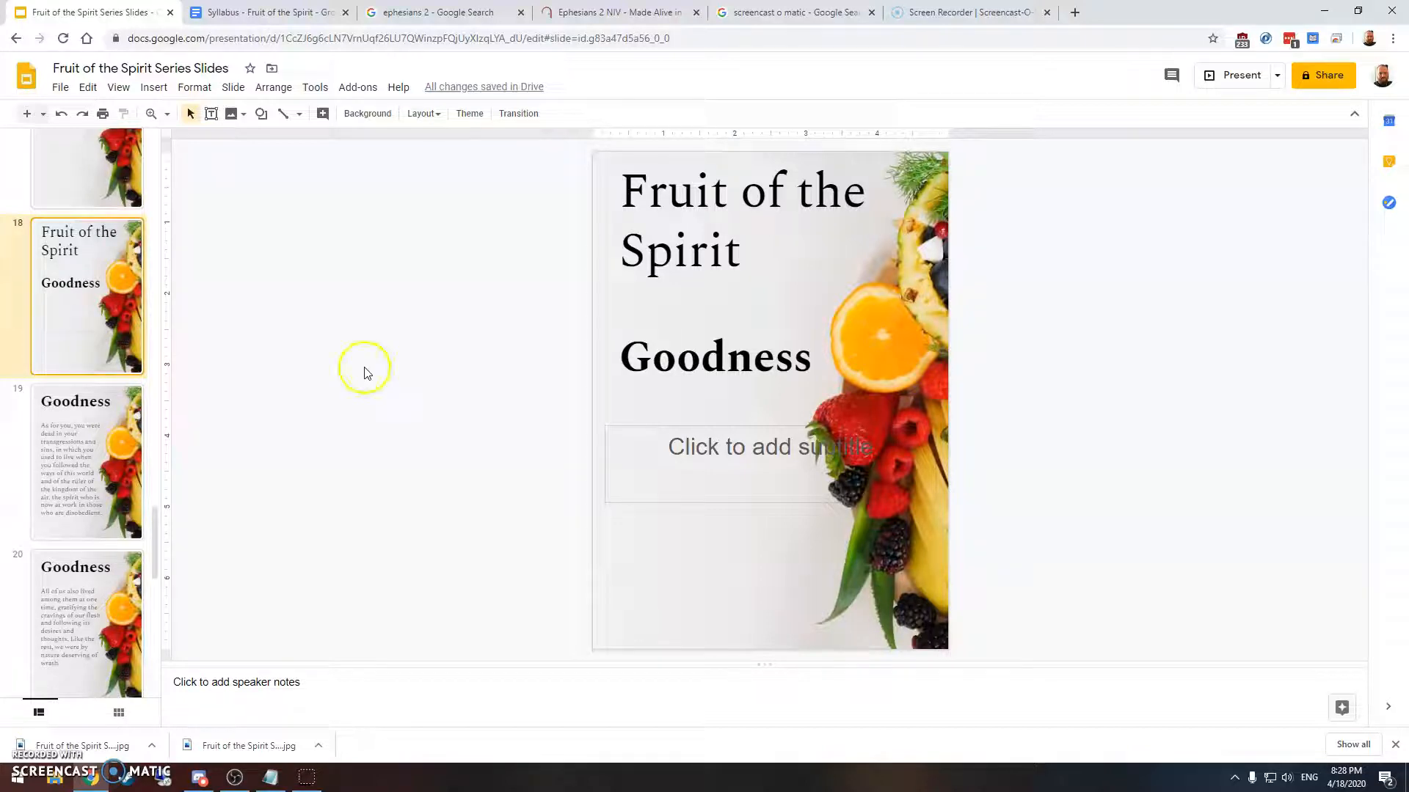
# Switch to OBS and remove the existing Slides and Webcam sources from the Webcam and 5x7 slides scene
pyautogui.click(226, 788)
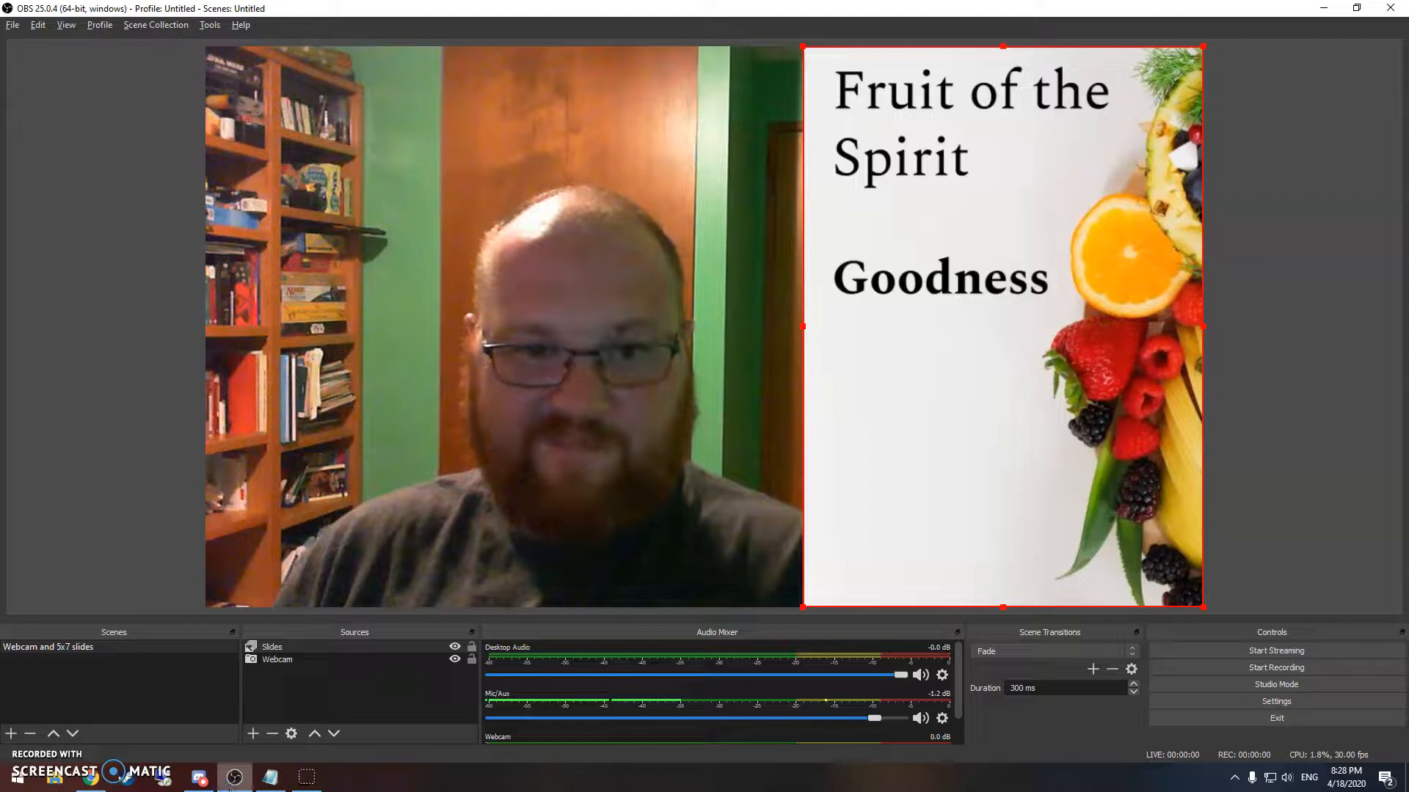
pyautogui.moveTo(256, 788)
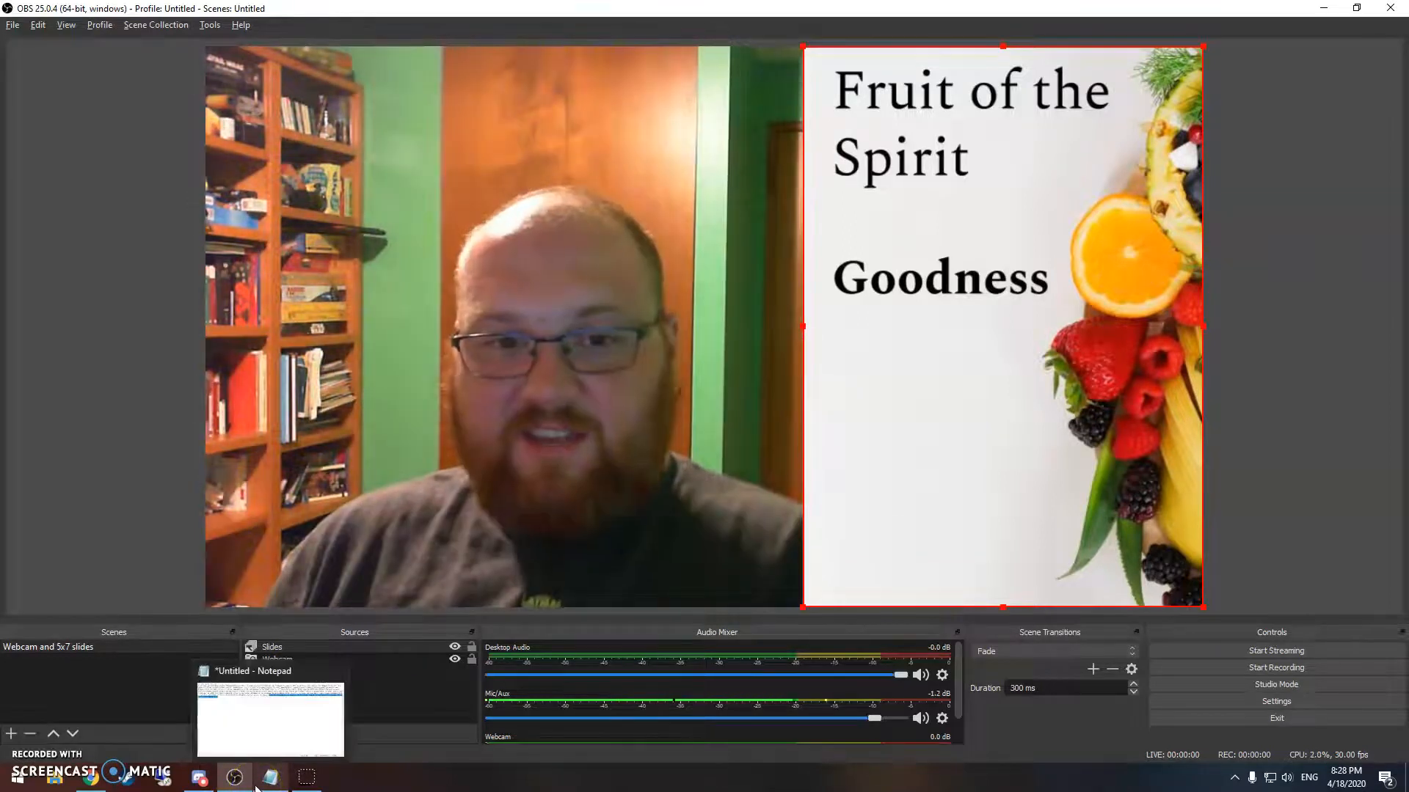
pyautogui.click(207, 707)
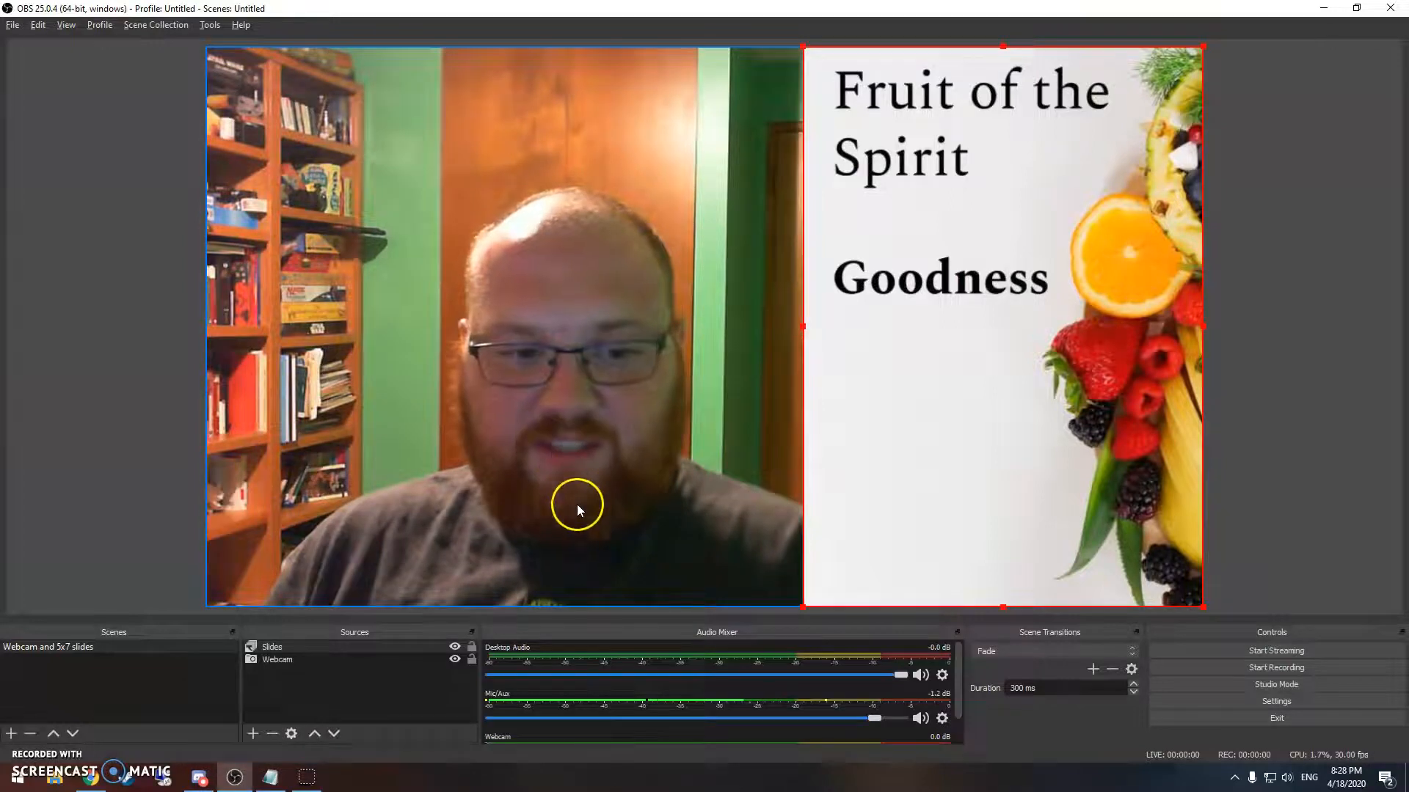
pyautogui.click(380, 647)
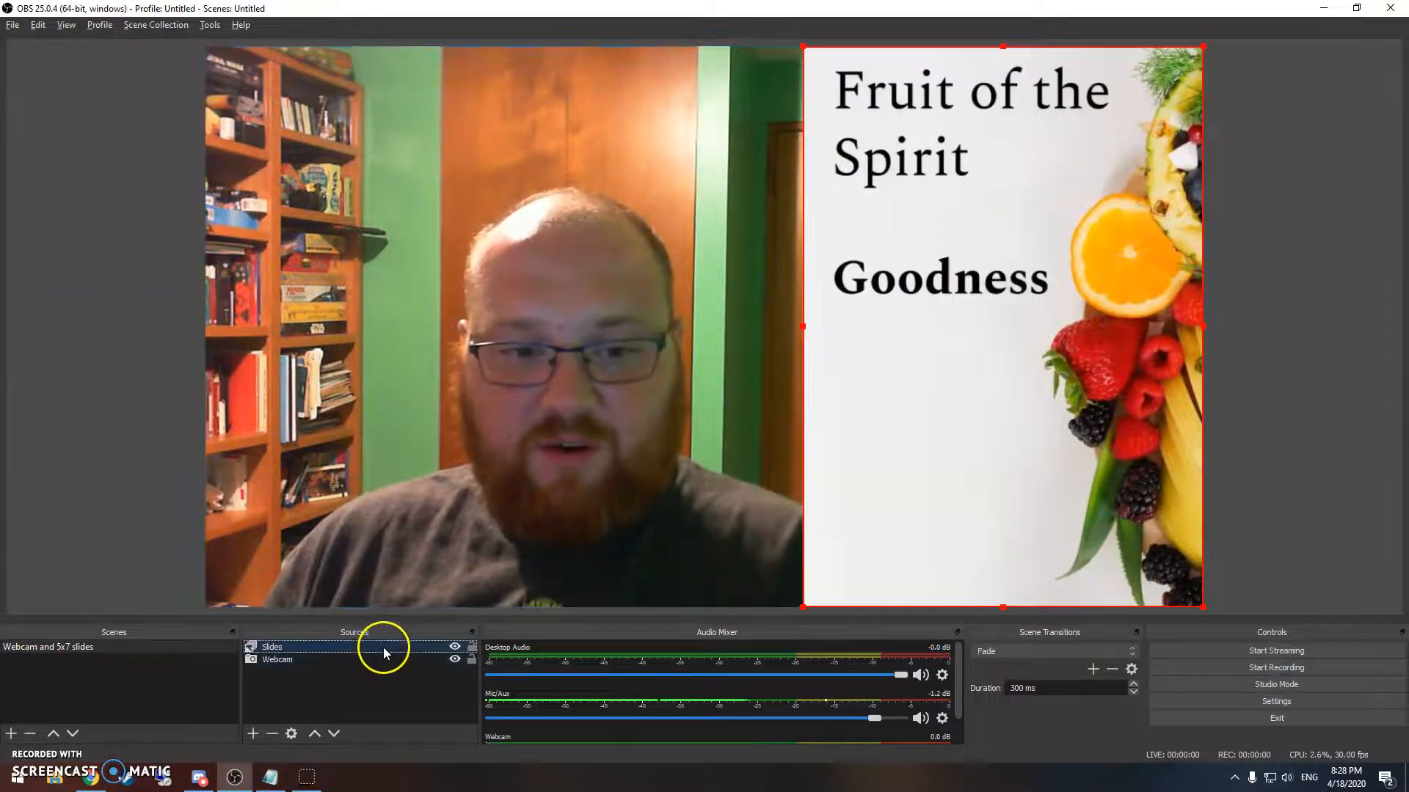
pyautogui.click(272, 733)
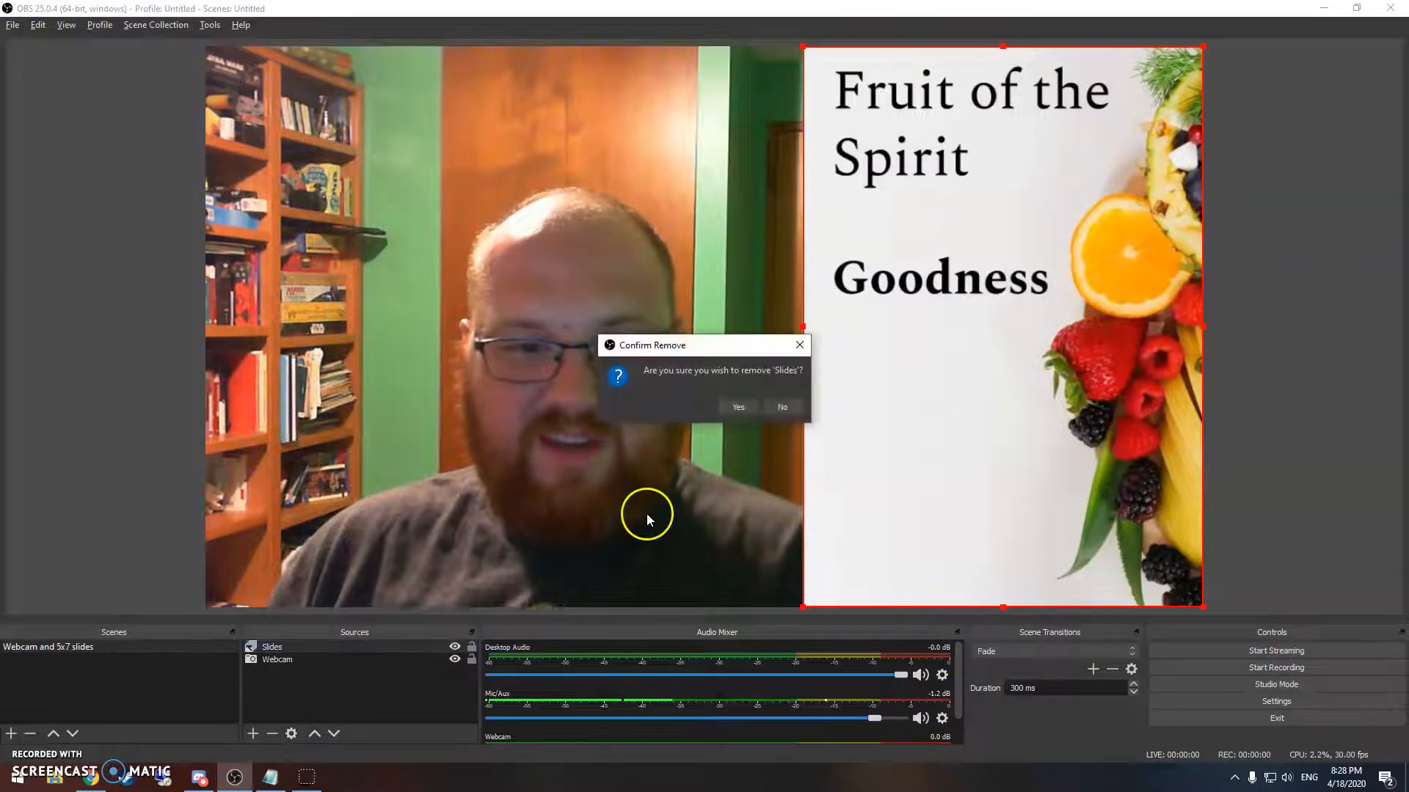
pyautogui.click(729, 408)
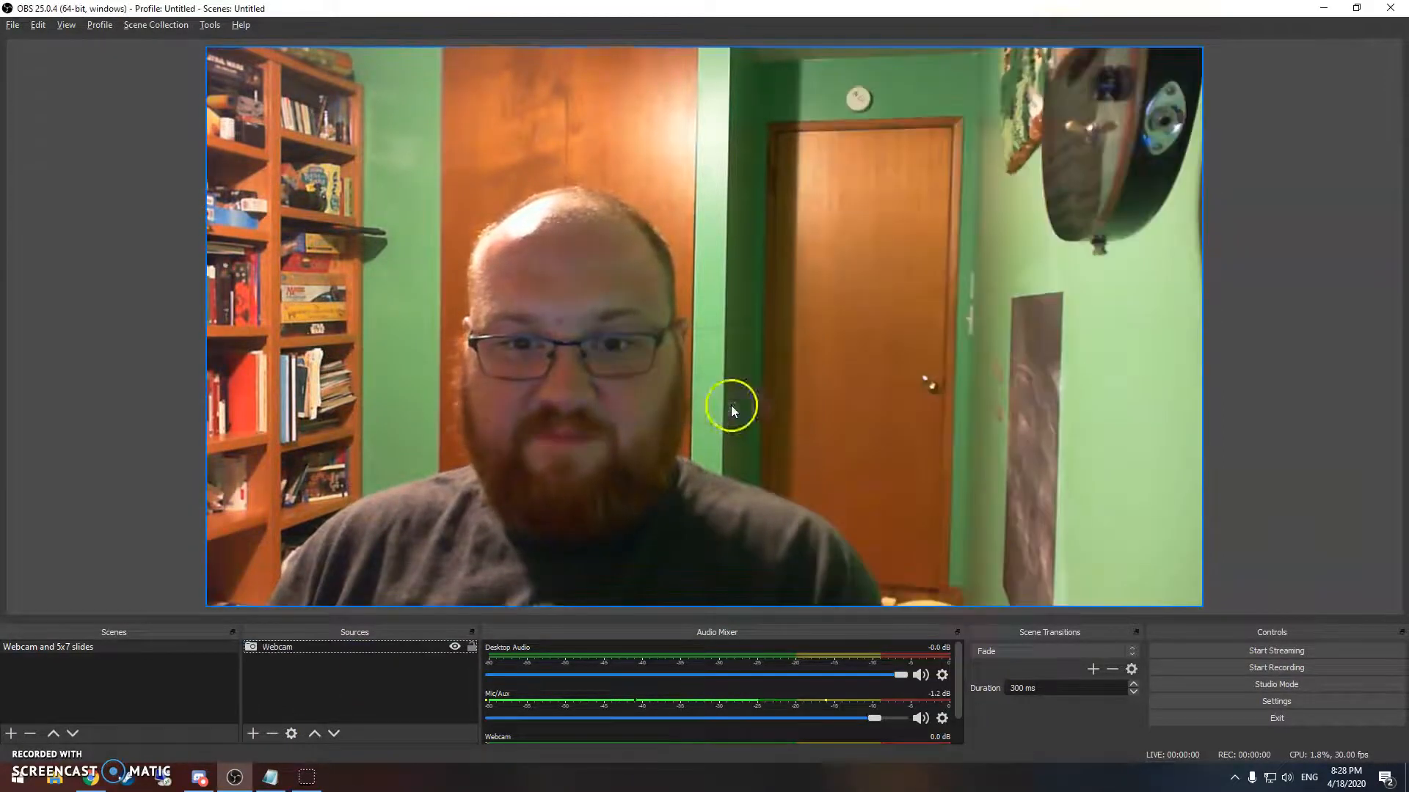
pyautogui.click(323, 646)
pyautogui.click(275, 731)
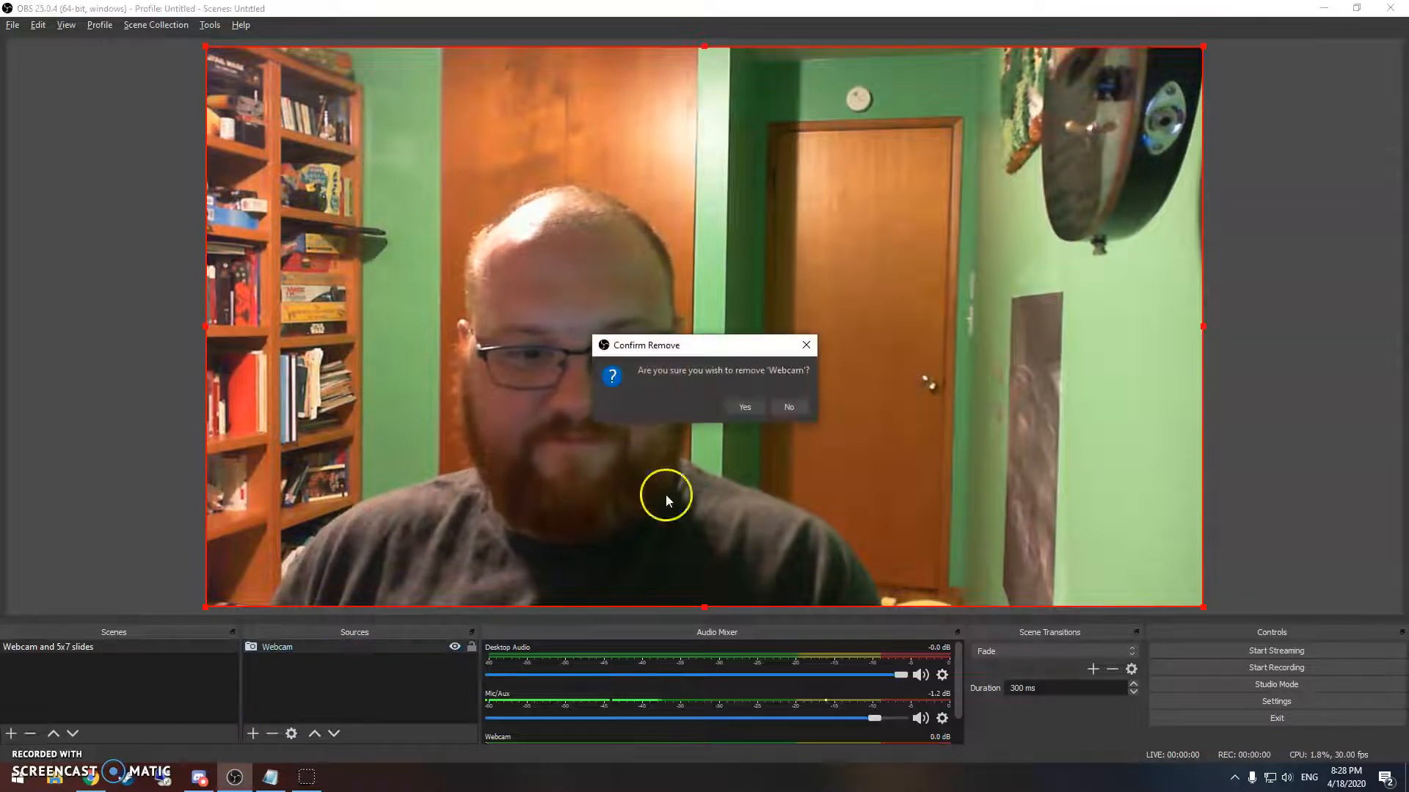
pyautogui.click(732, 401)
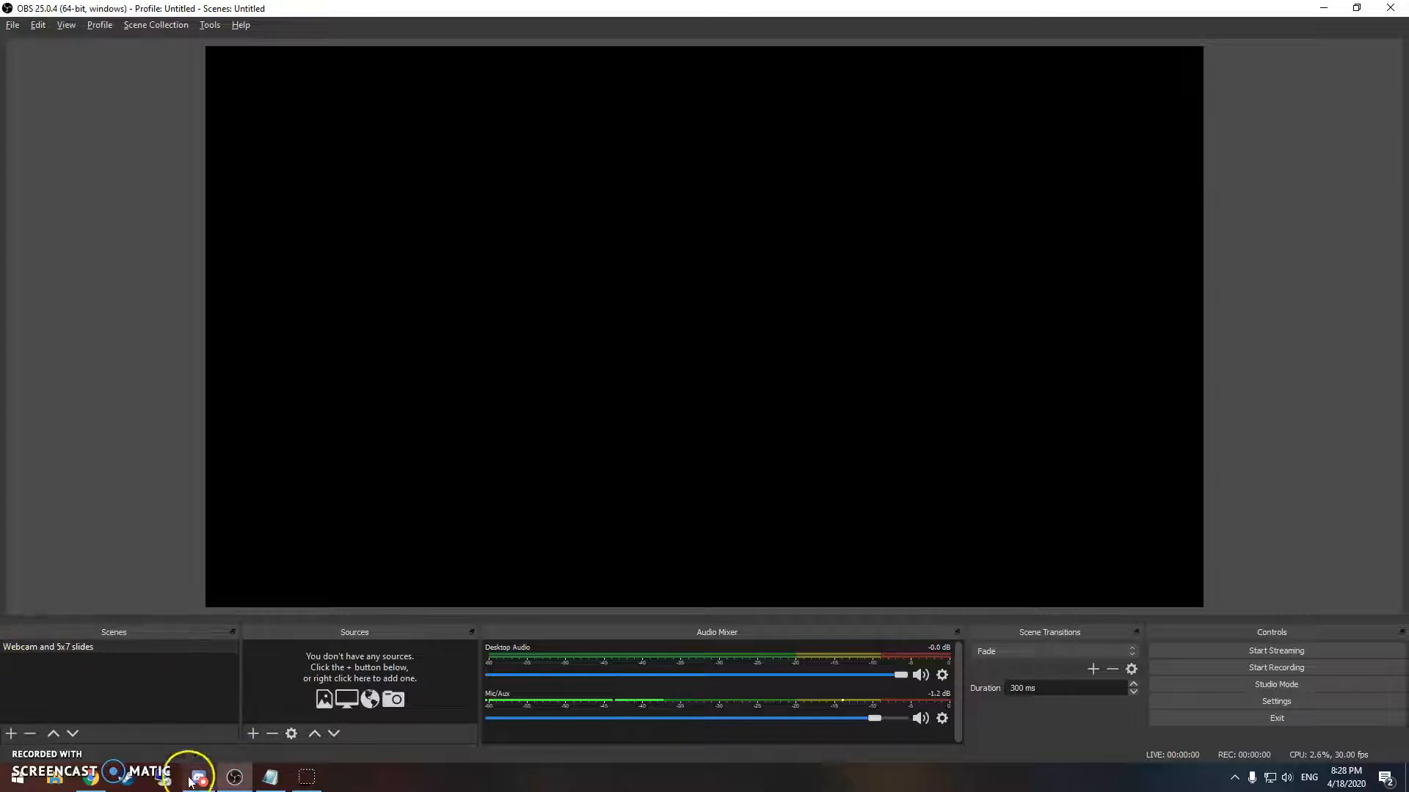
pyautogui.moveTo(308, 783)
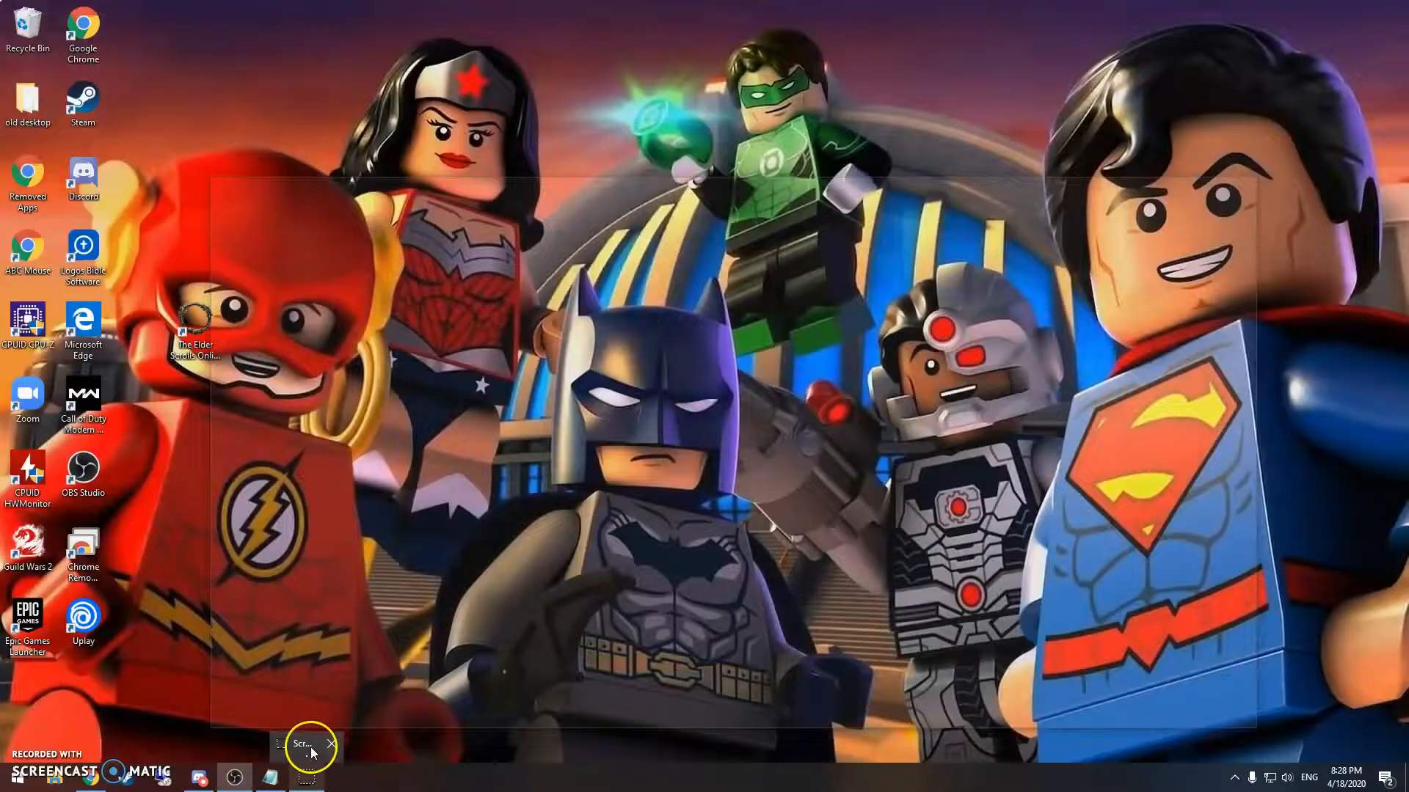
pyautogui.click(311, 747)
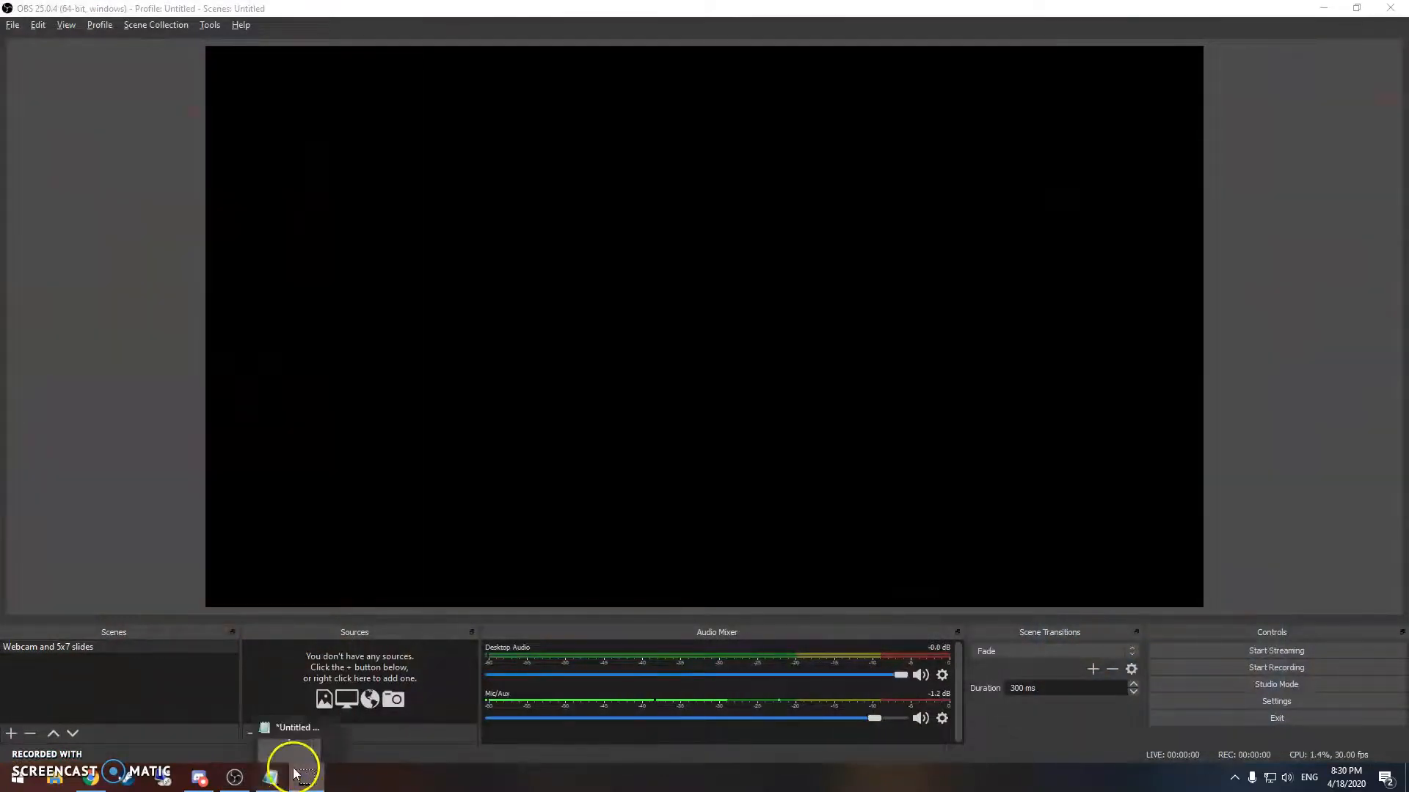
pyautogui.moveTo(314, 779)
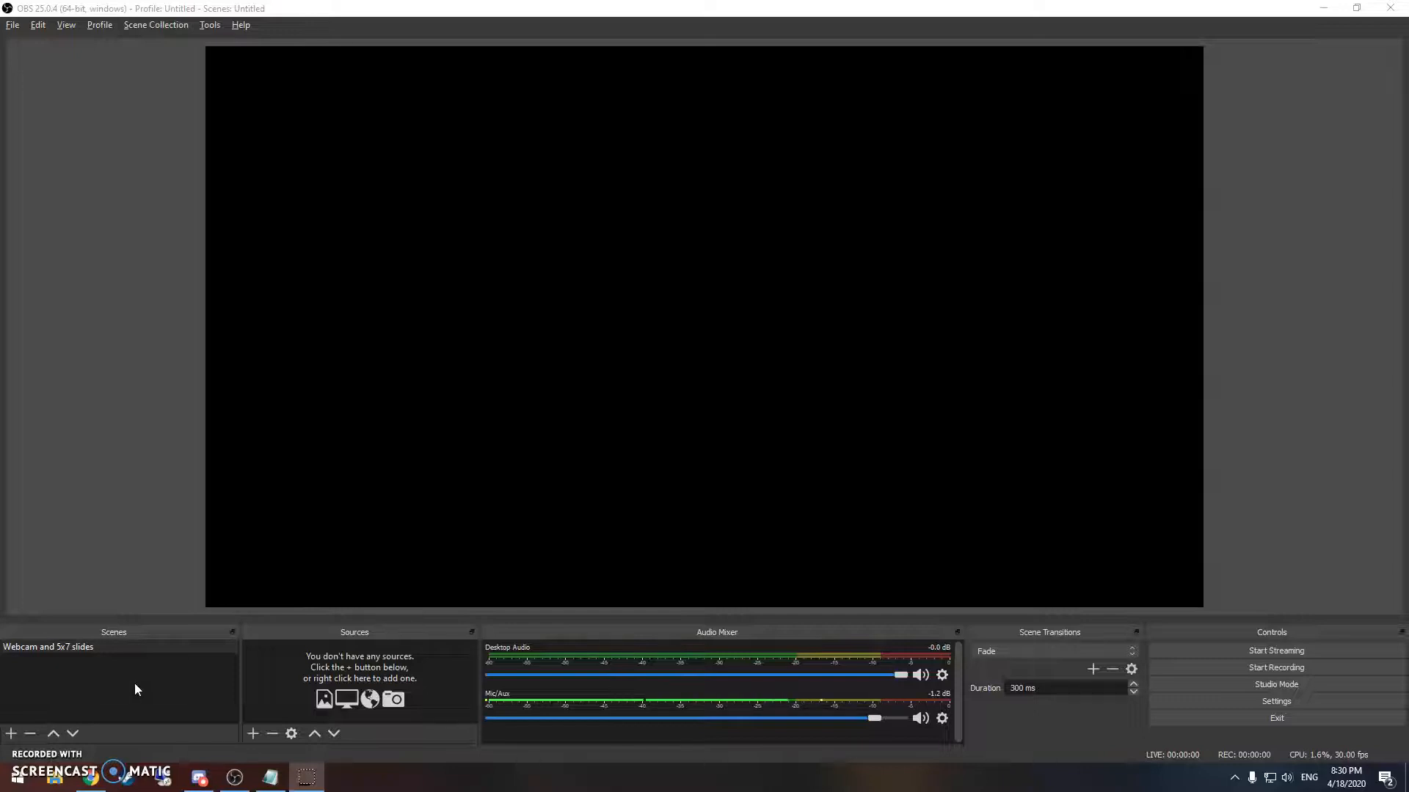
# Add a new Video Capture Device source named Webcam to the scene
pyautogui.click(383, 684)
pyautogui.click(257, 733)
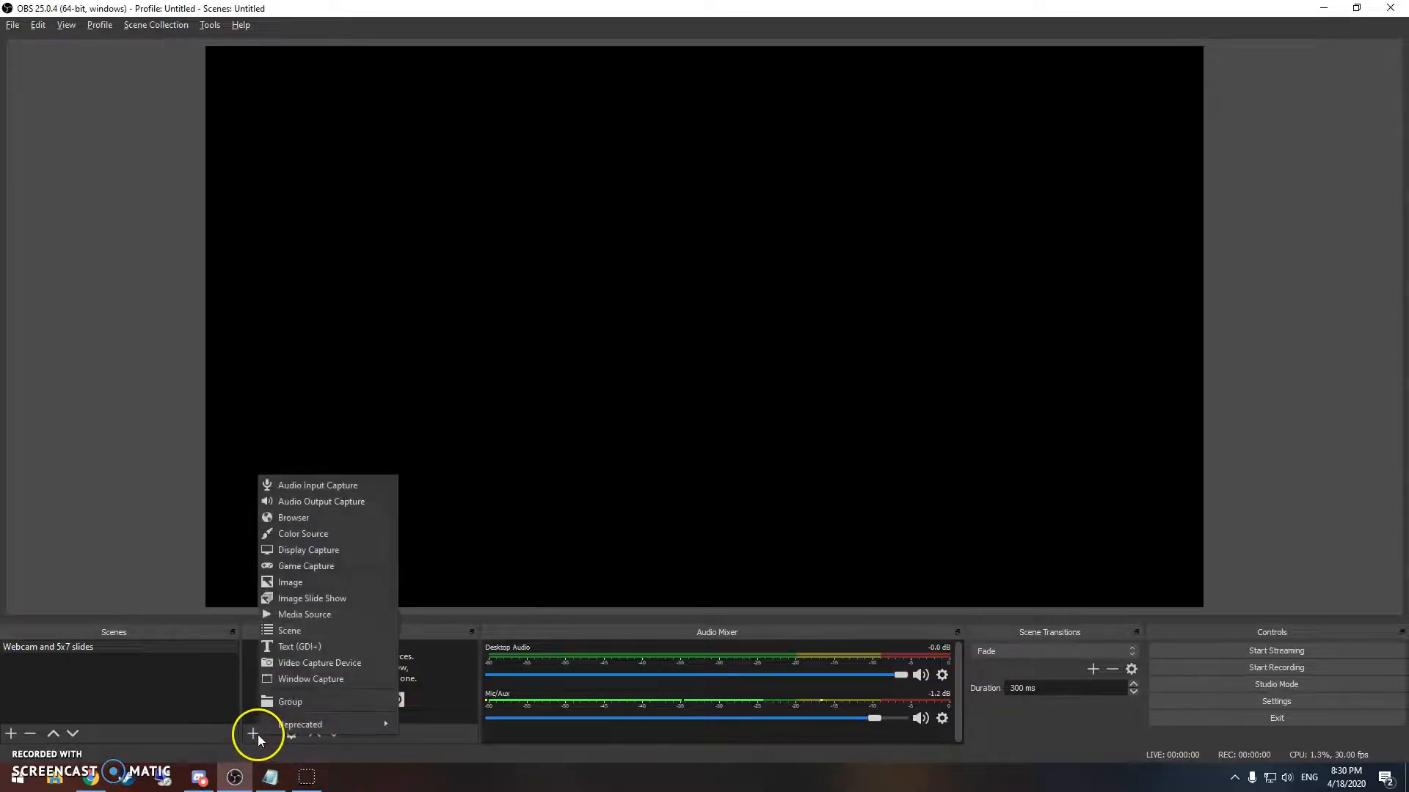
pyautogui.click(313, 669)
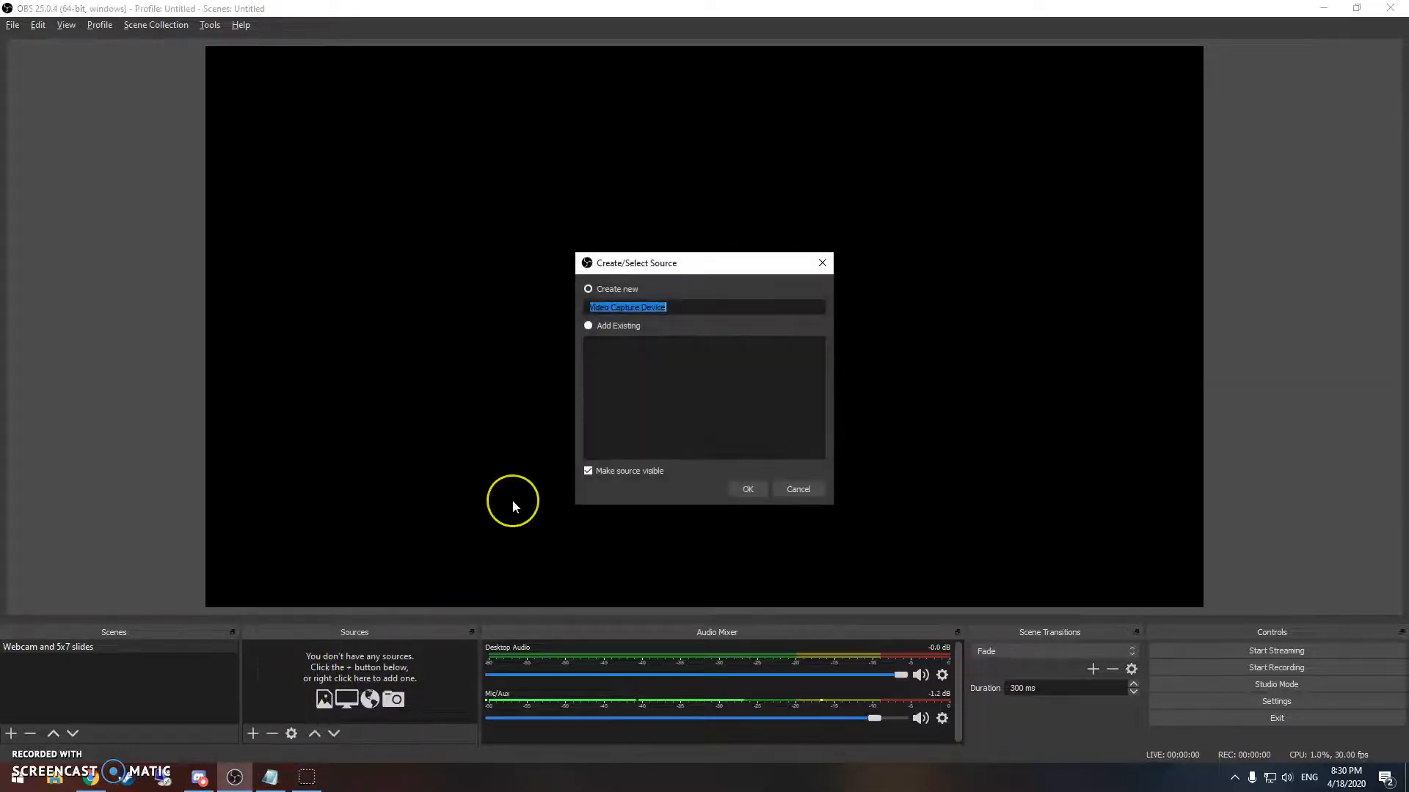
pyautogui.write('Webcam')
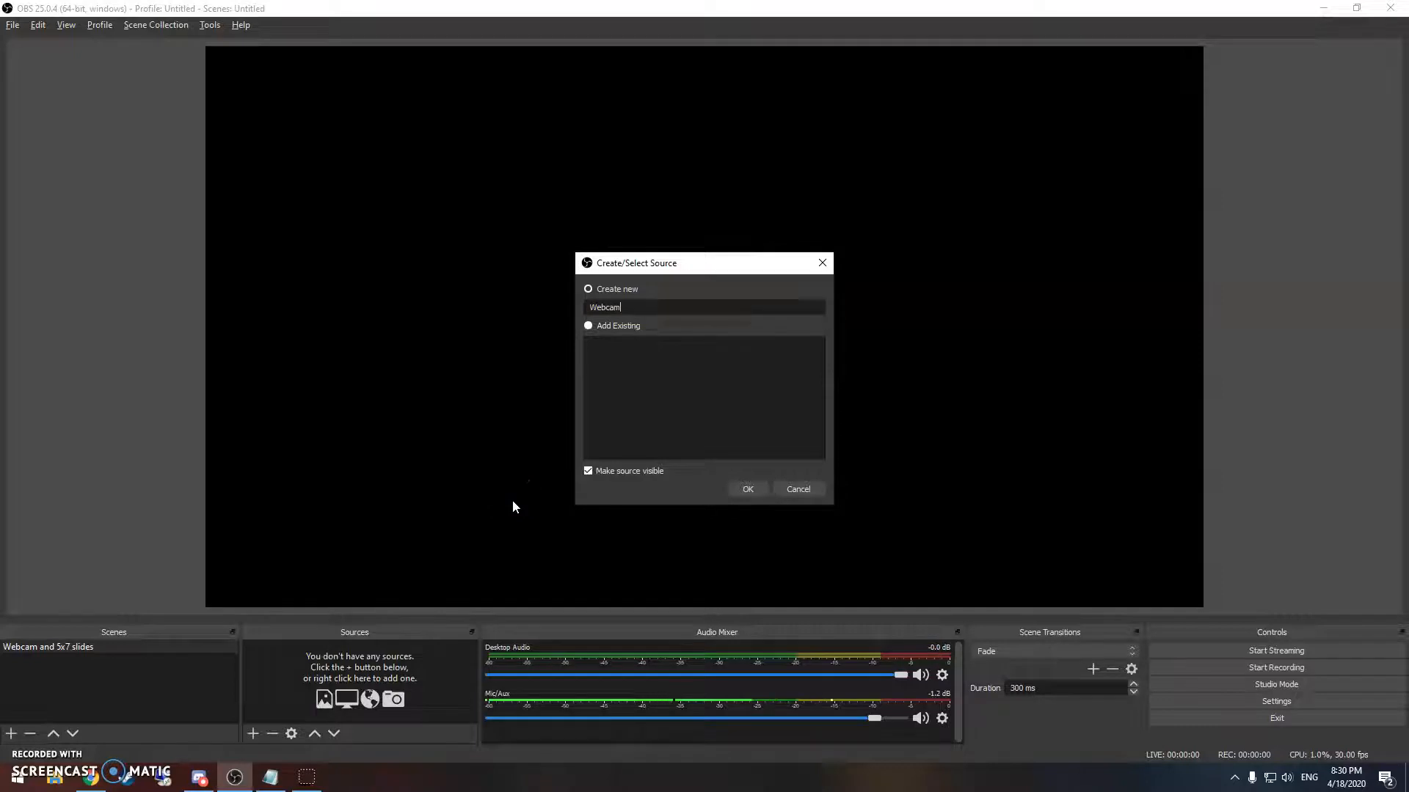
pyautogui.click(756, 488)
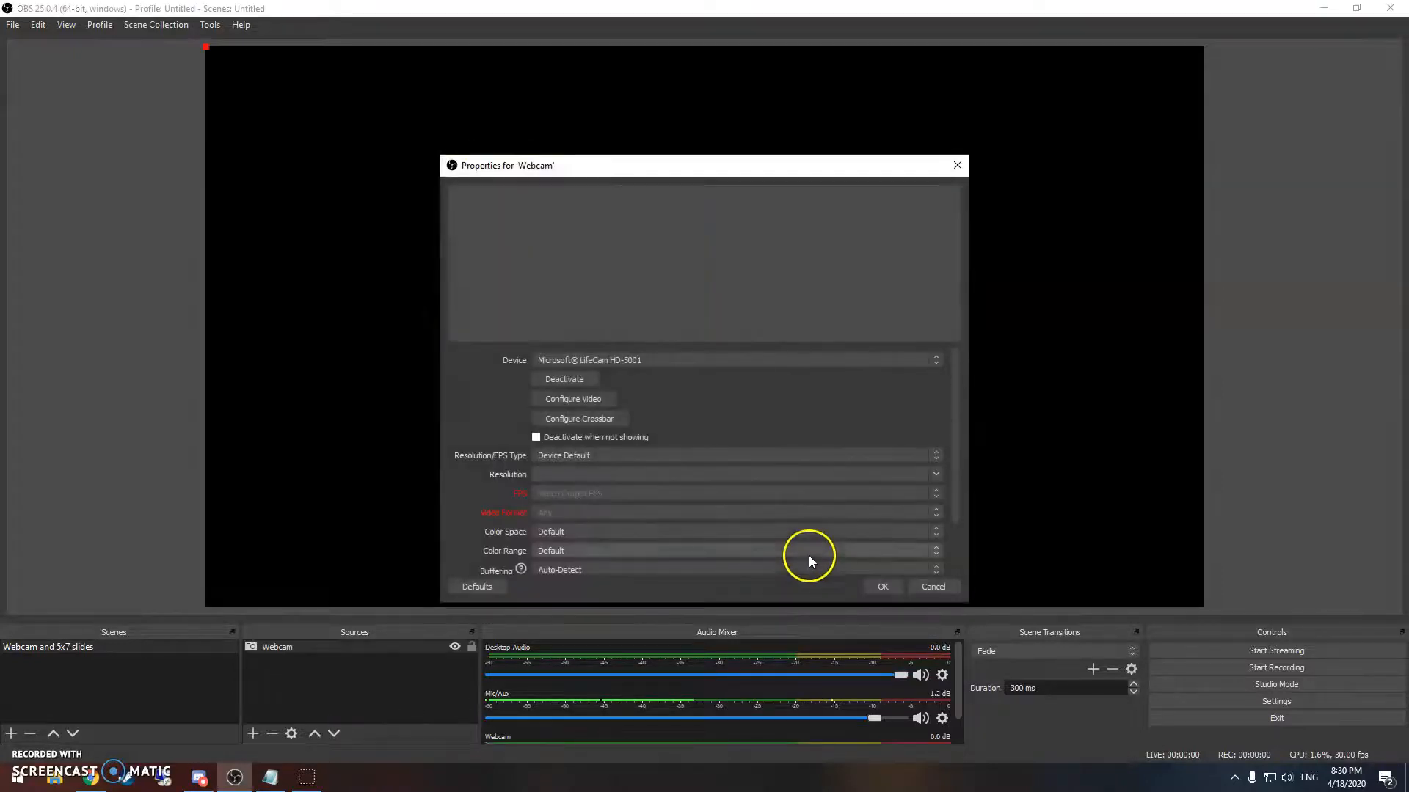
# Configure the Webcam source to use the Microsoft LifeCam HD-5001 with a custom resolution of 1280x720
pyautogui.click(603, 359)
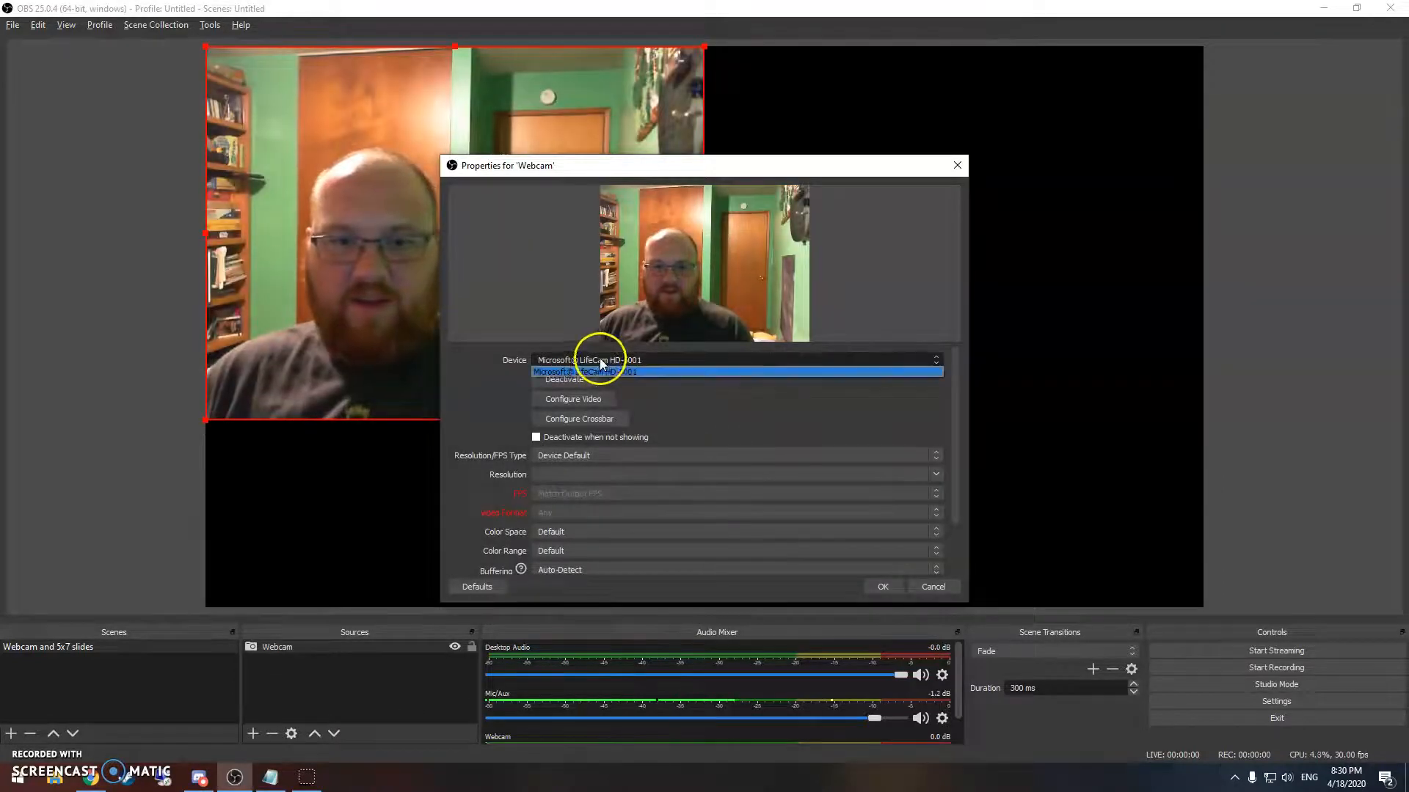
pyautogui.click(646, 375)
pyautogui.click(585, 453)
pyautogui.click(571, 473)
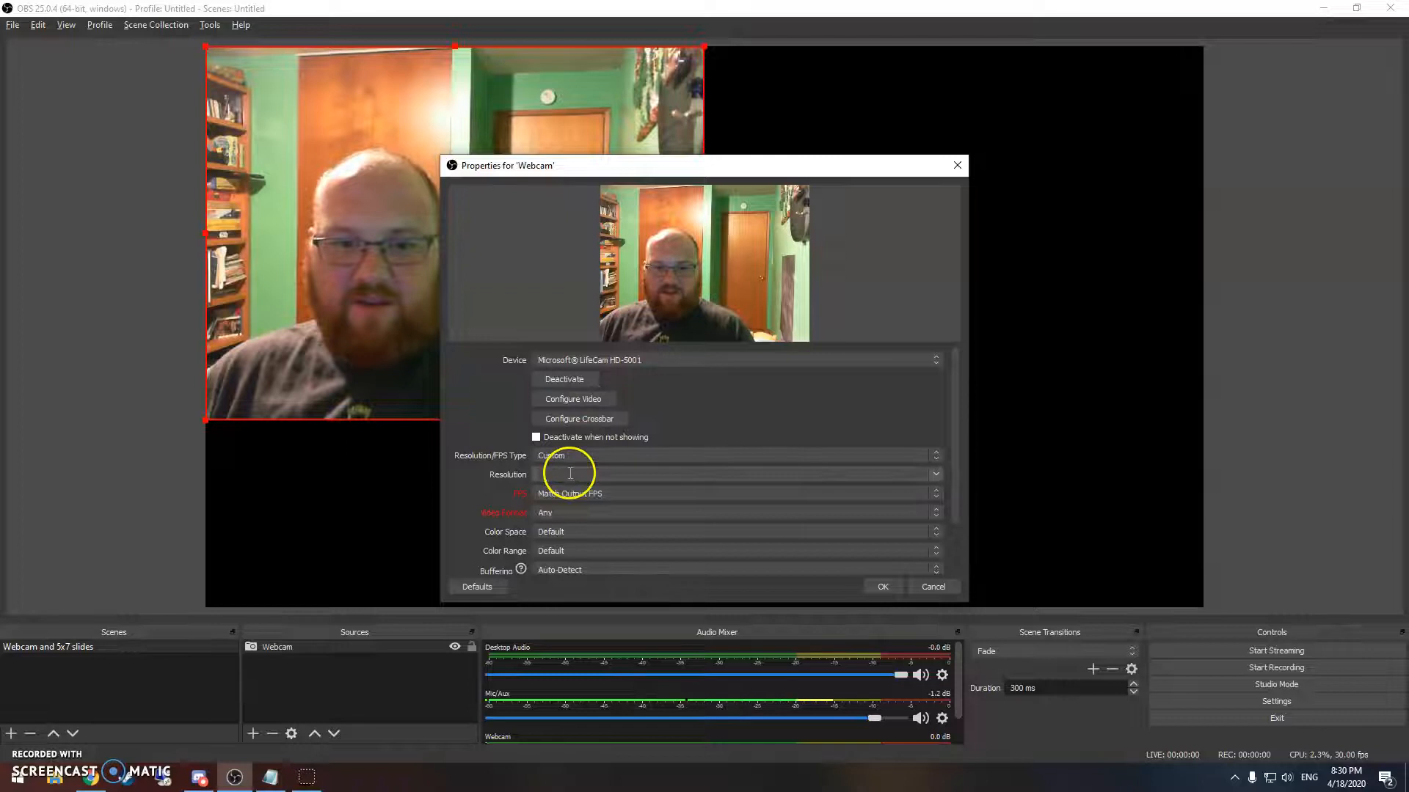
pyautogui.click(934, 474)
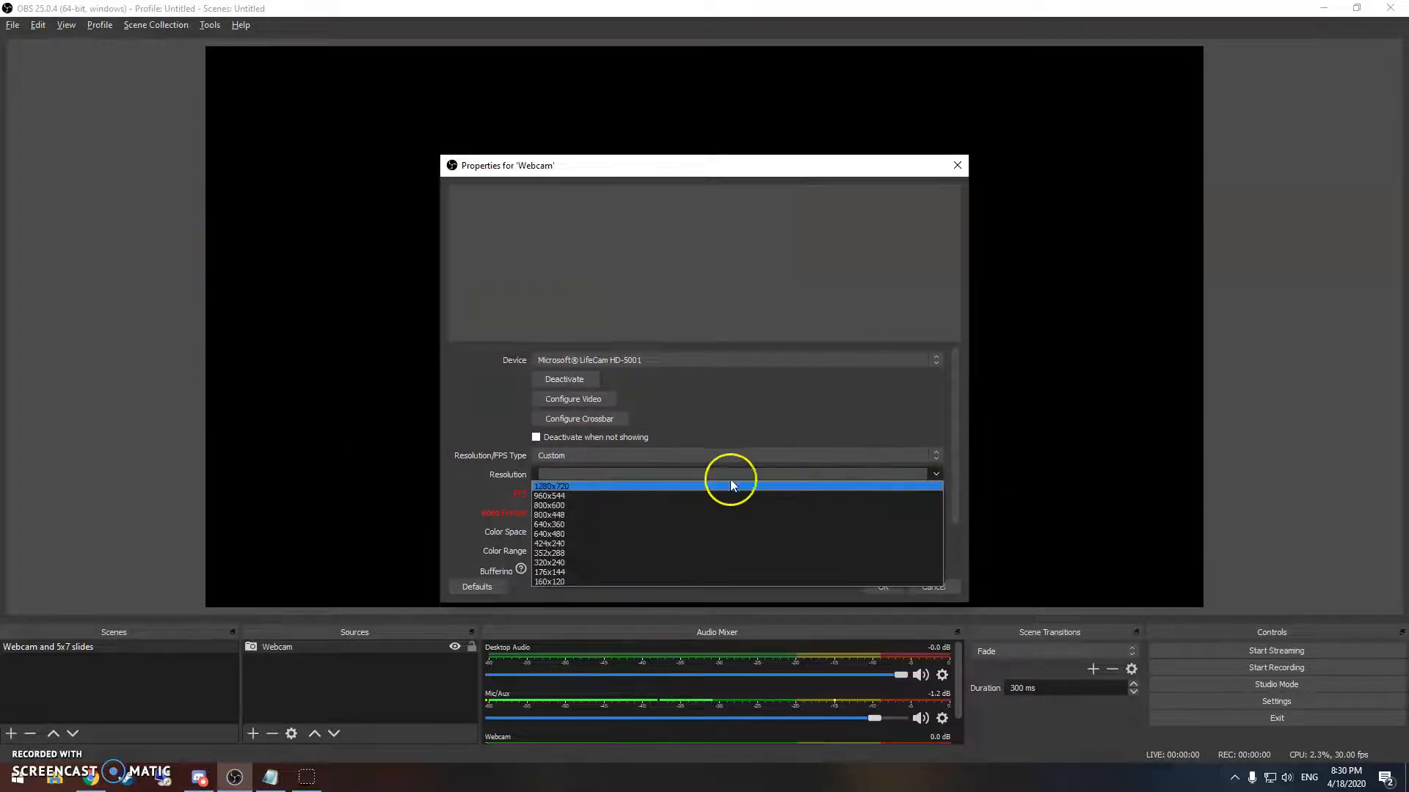
pyautogui.click(616, 484)
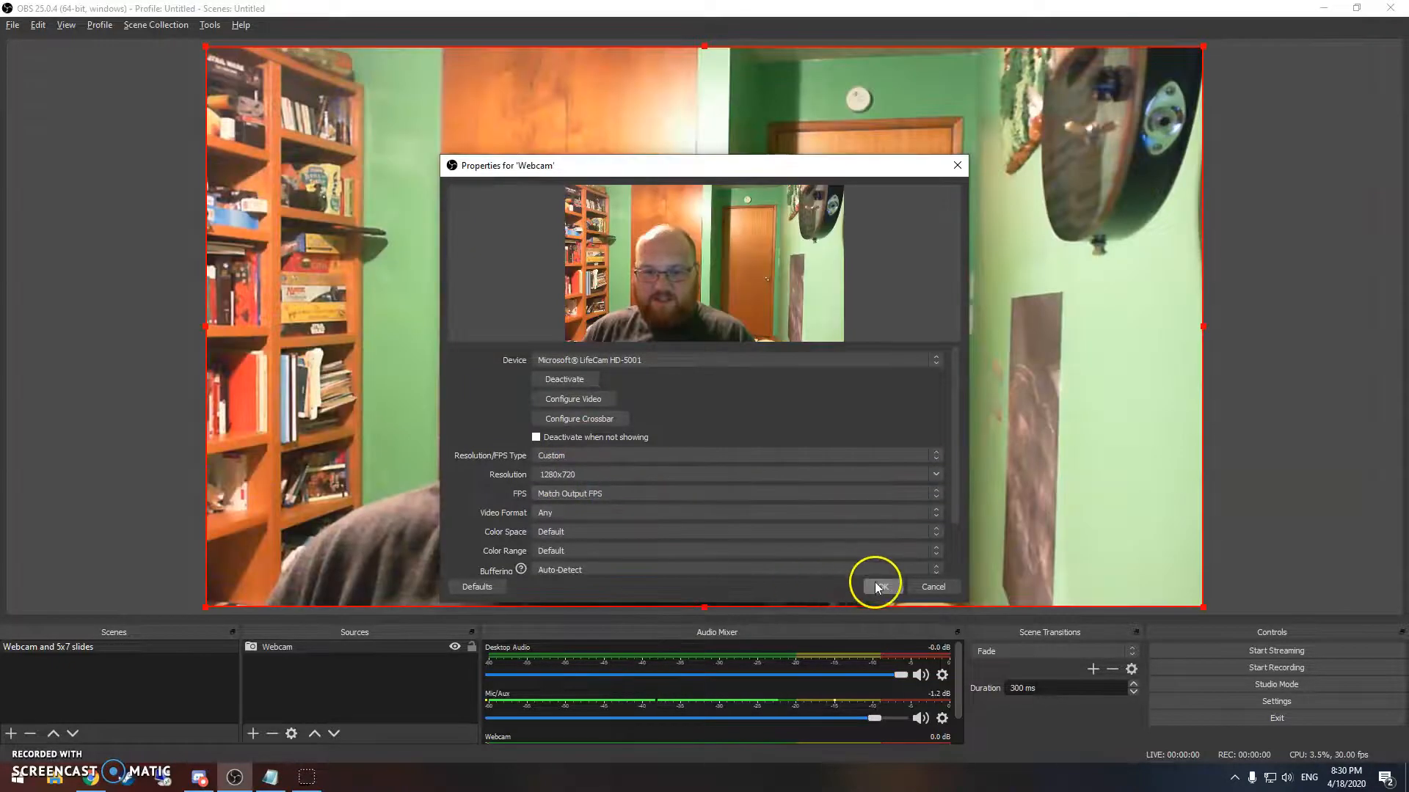
pyautogui.moveTo(954, 430); pyautogui.dragTo(870, 541)
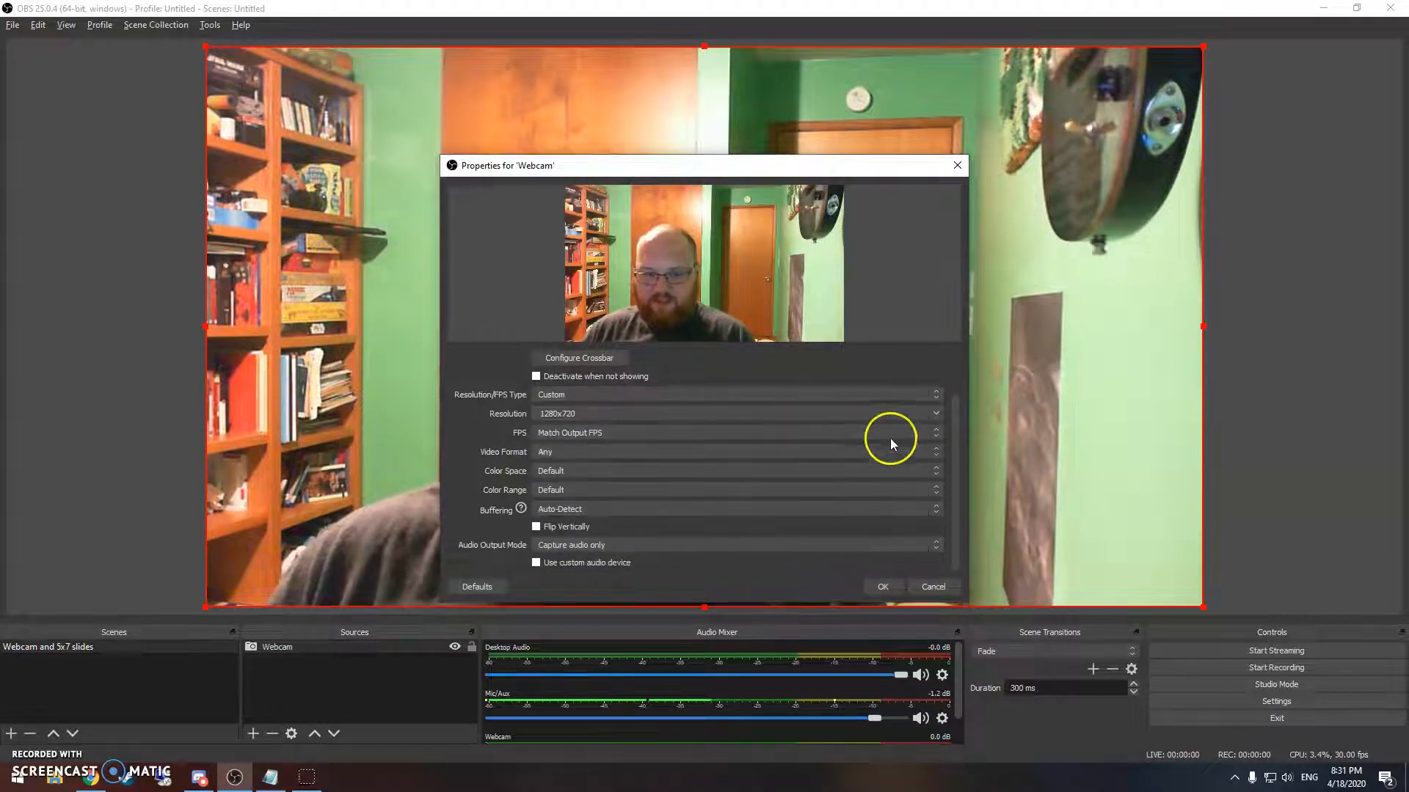
pyautogui.click(891, 585)
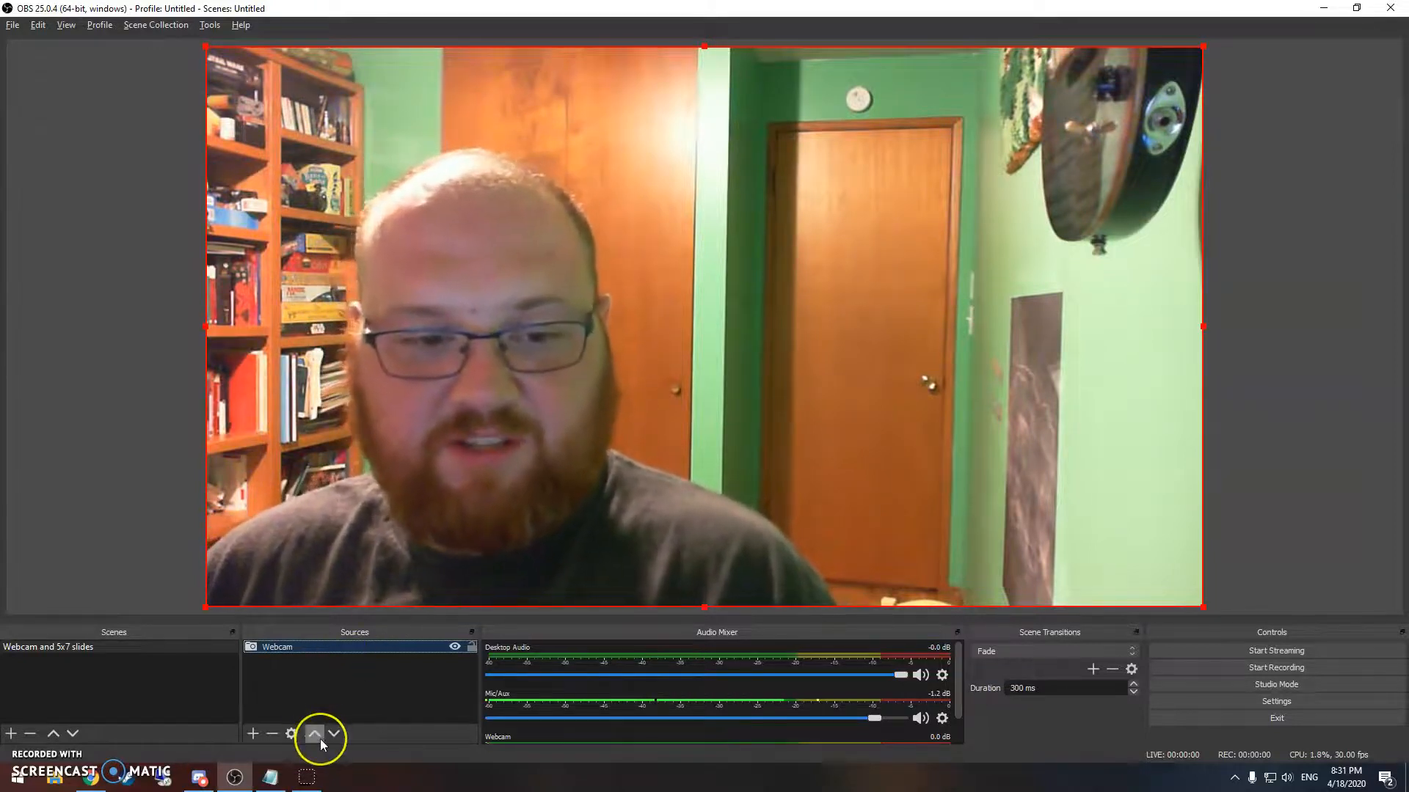
# Add a new Image Slide Show source named Slides to the scene
pyautogui.click(251, 734)
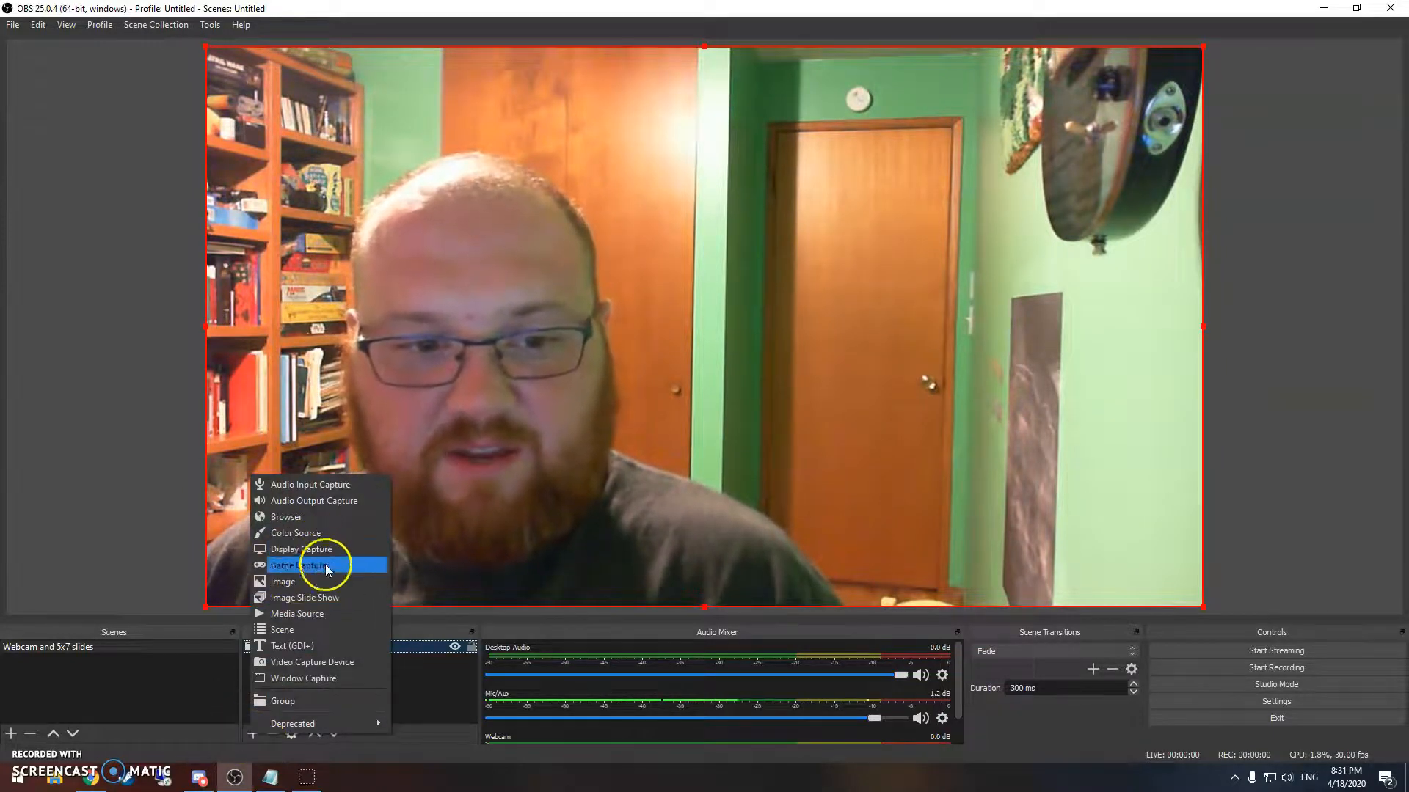
pyautogui.click(328, 594)
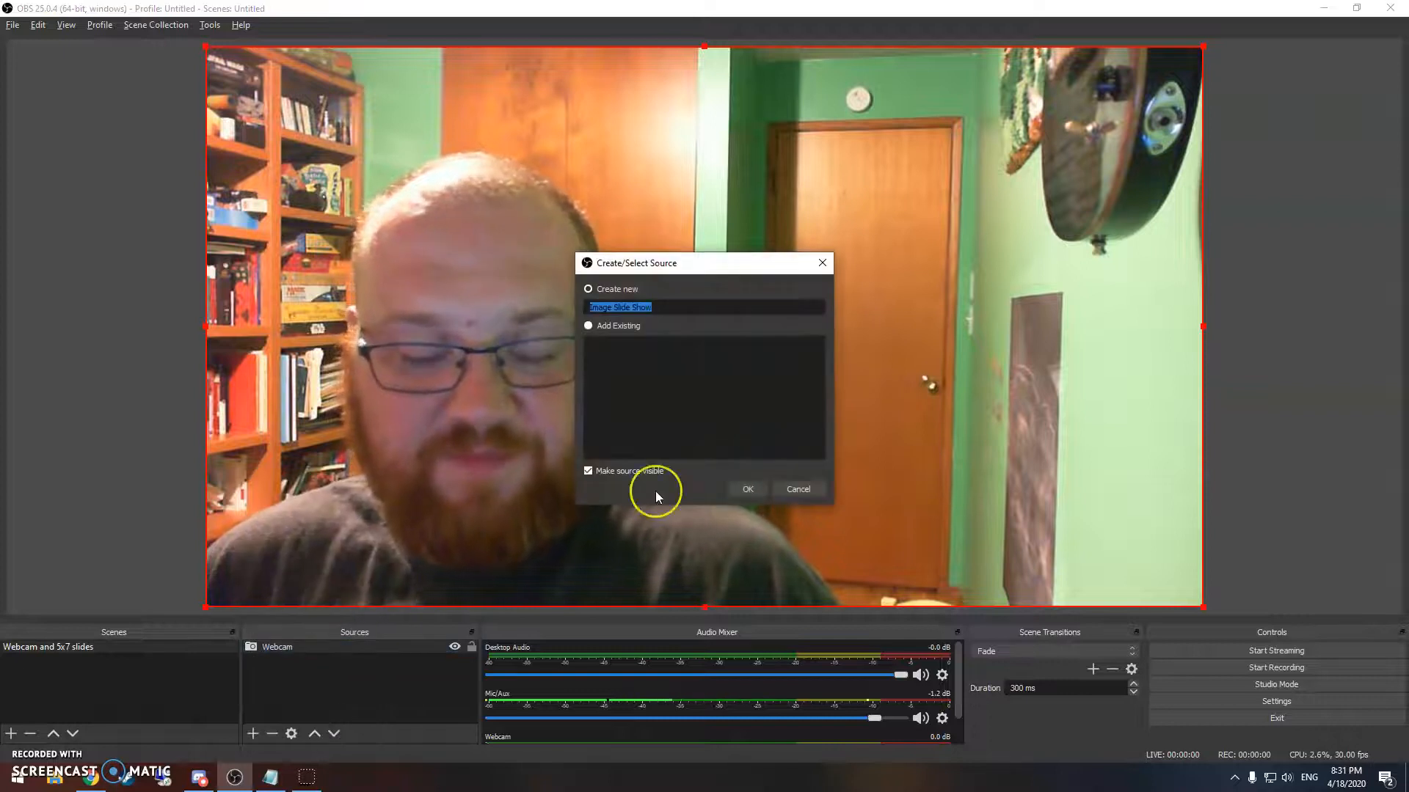
pyautogui.write('Slides')
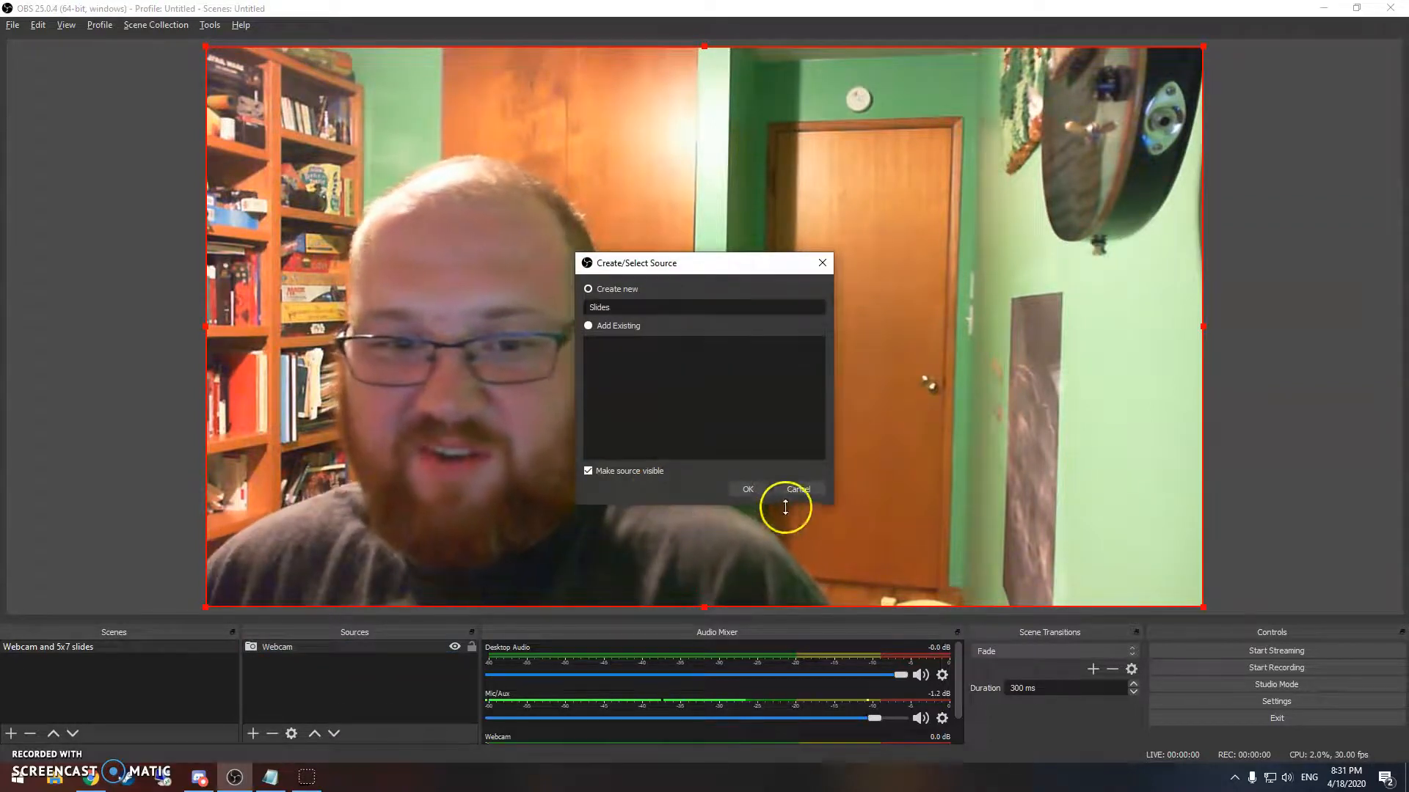
pyautogui.click(759, 495)
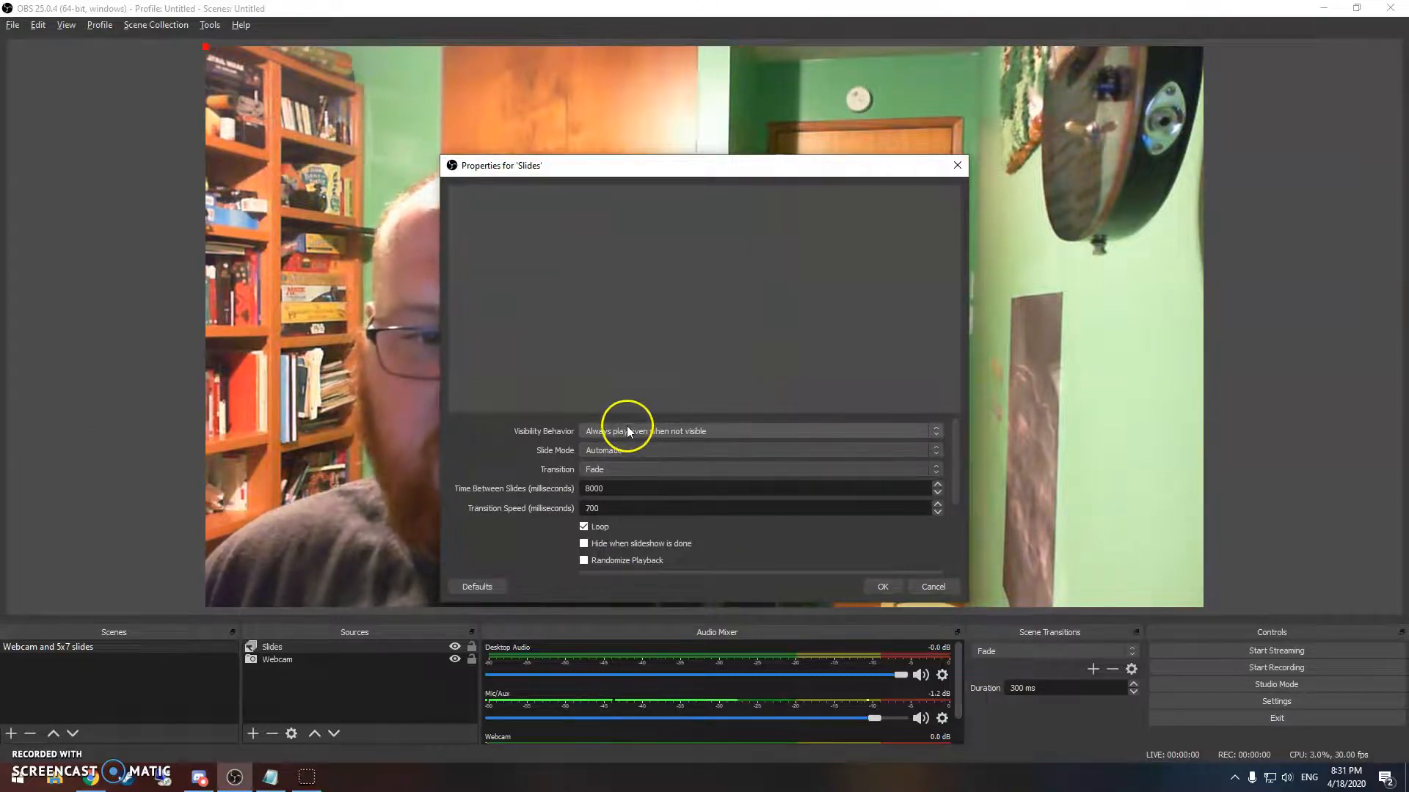
# Set the Slides source's slide mode to Manual (Use hotkeys to control slideshow) and its transition to Cut
pyautogui.click(592, 431)
pyautogui.click(593, 428)
pyautogui.click(615, 451)
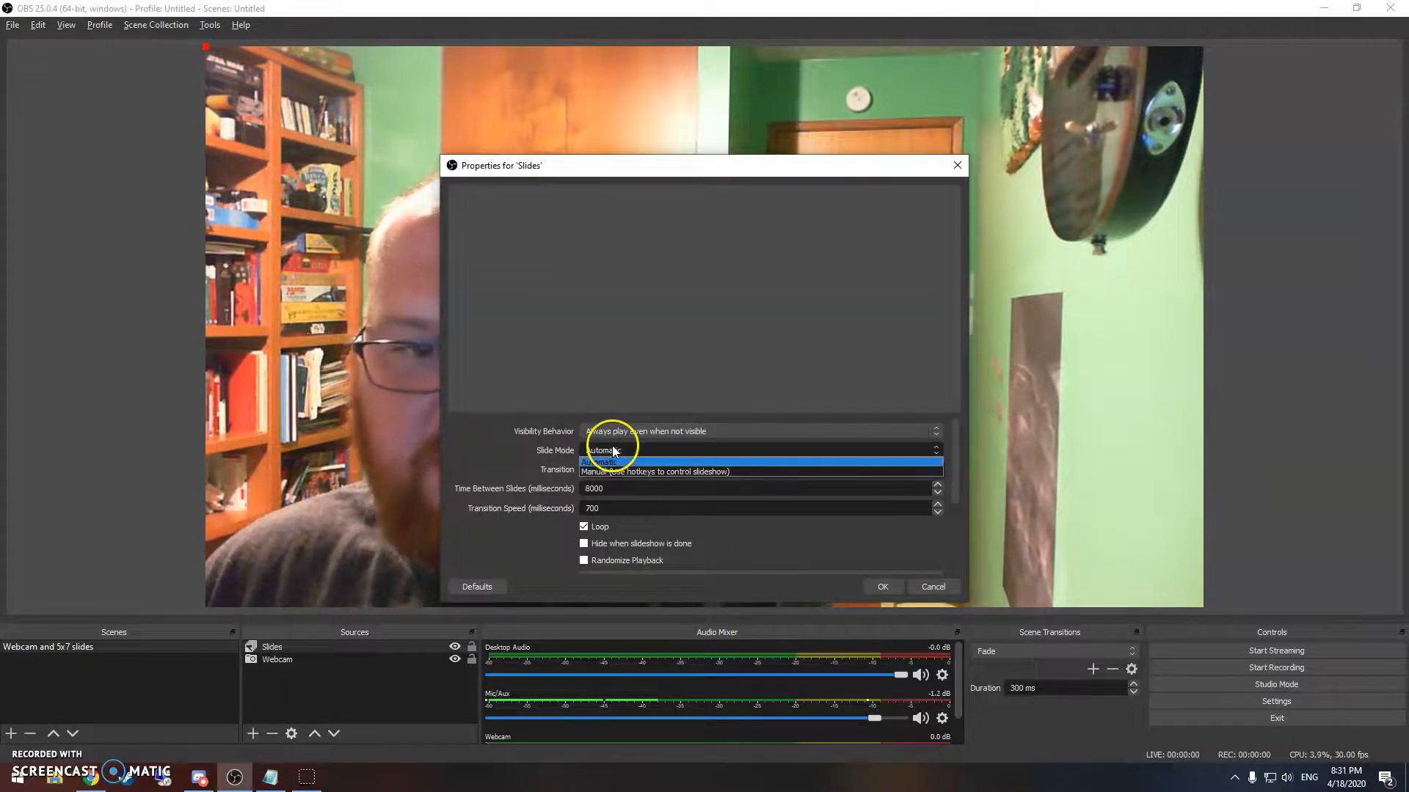
pyautogui.click(613, 468)
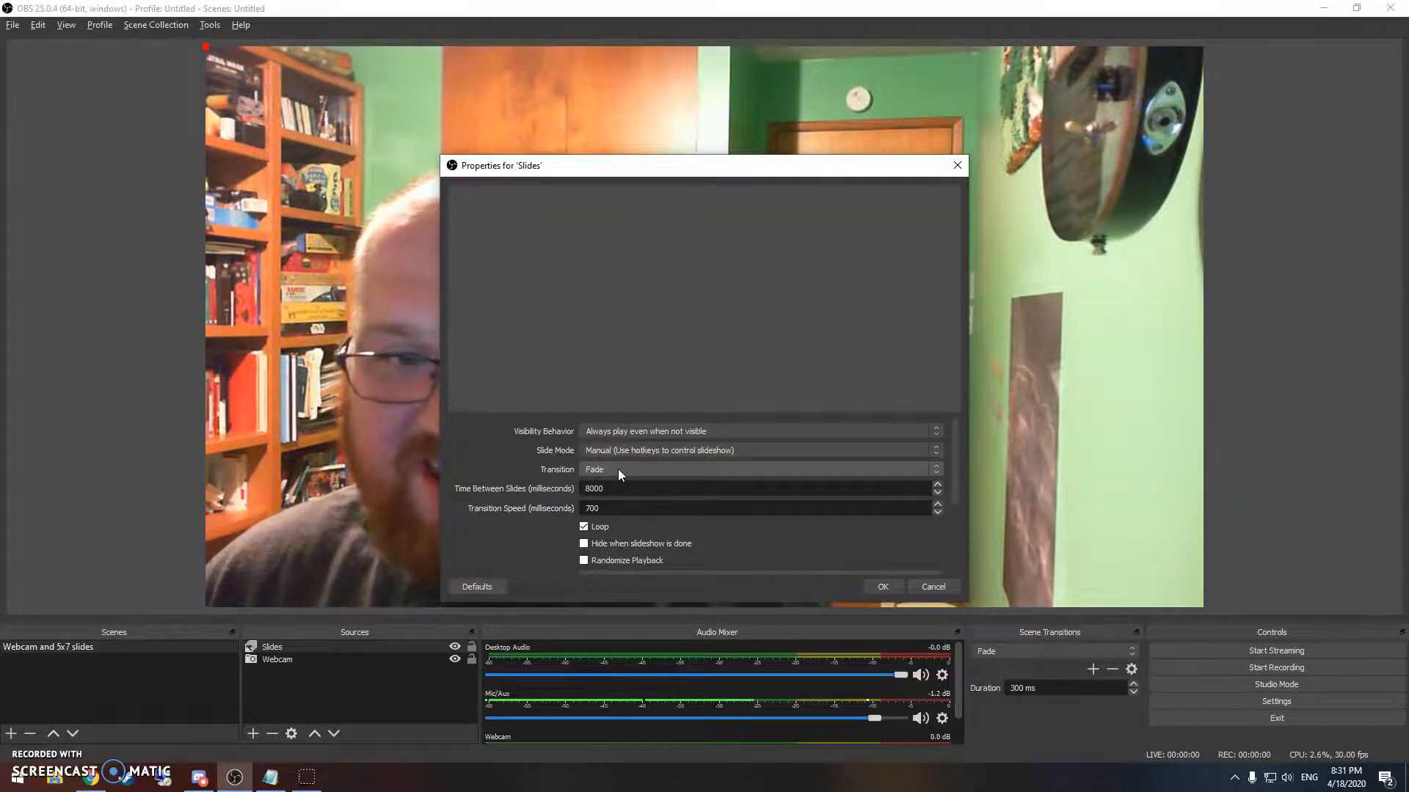
pyautogui.click(1064, 534)
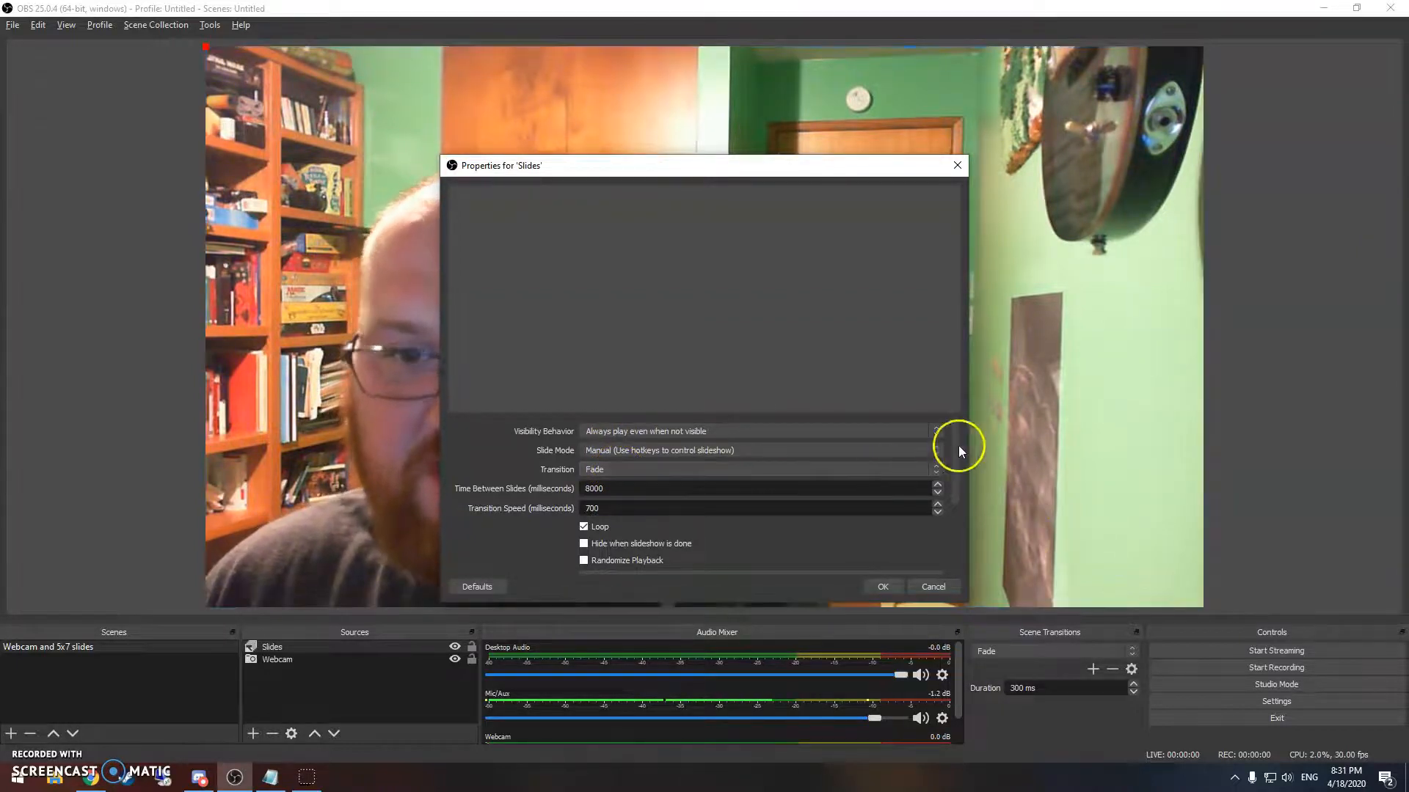
pyautogui.moveTo(952, 457); pyautogui.dragTo(966, 513)
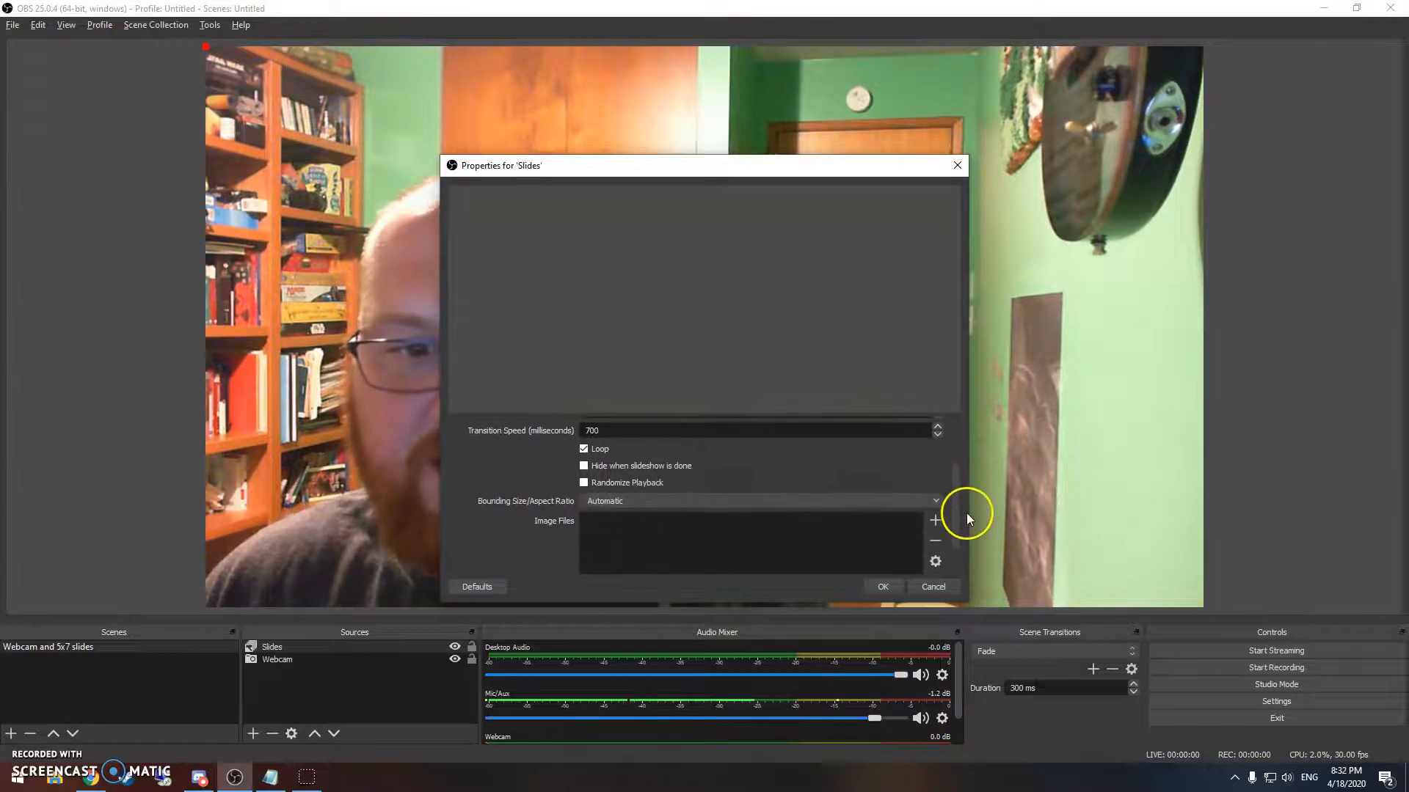
pyautogui.moveTo(954, 491); pyautogui.dragTo(953, 458)
pyautogui.click(615, 445)
pyautogui.click(609, 453)
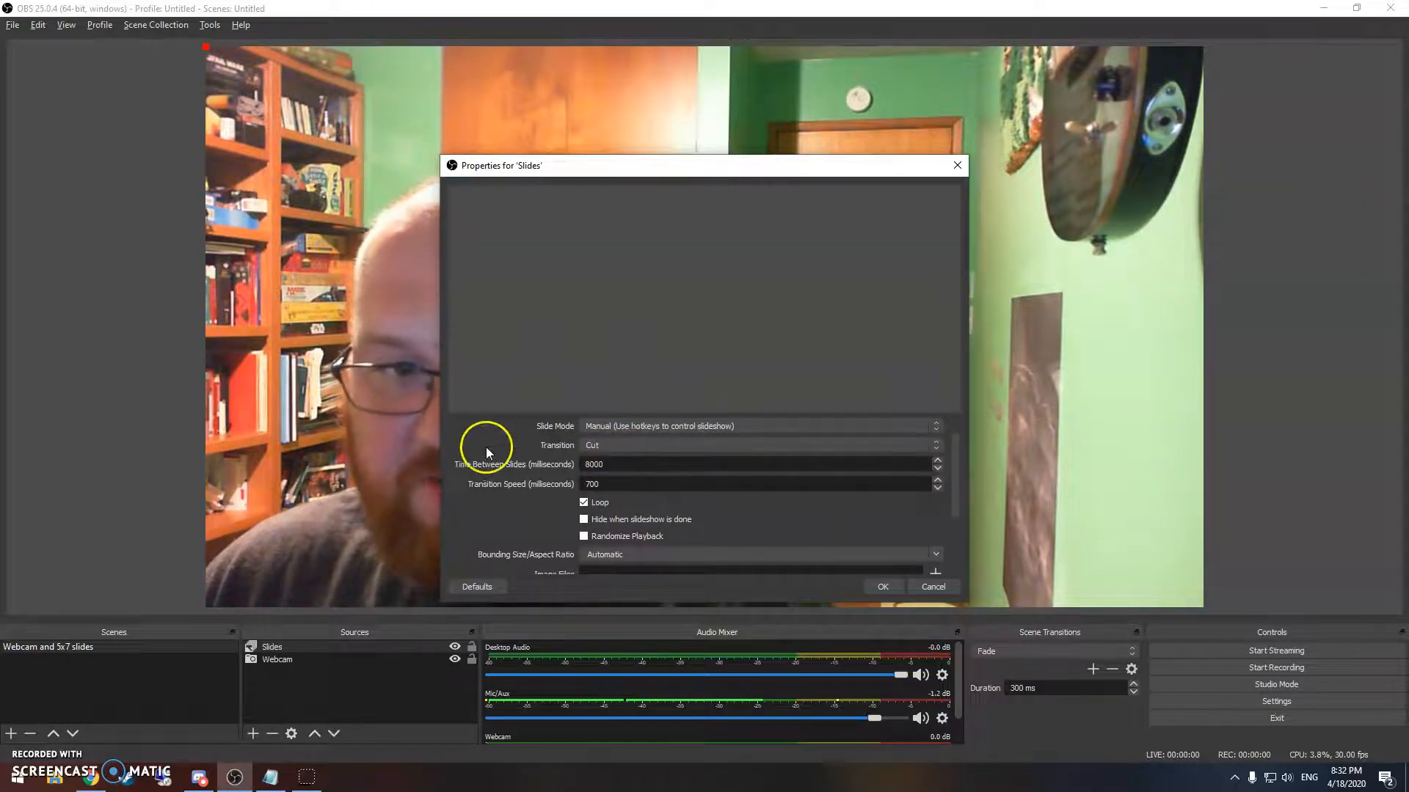
# Add the image file Fruit of the Spirit Series Slides (2) from Downloads to the Slides source
pyautogui.moveTo(957, 465); pyautogui.dragTo(952, 520)
pyautogui.click(937, 494)
pyautogui.click(955, 501)
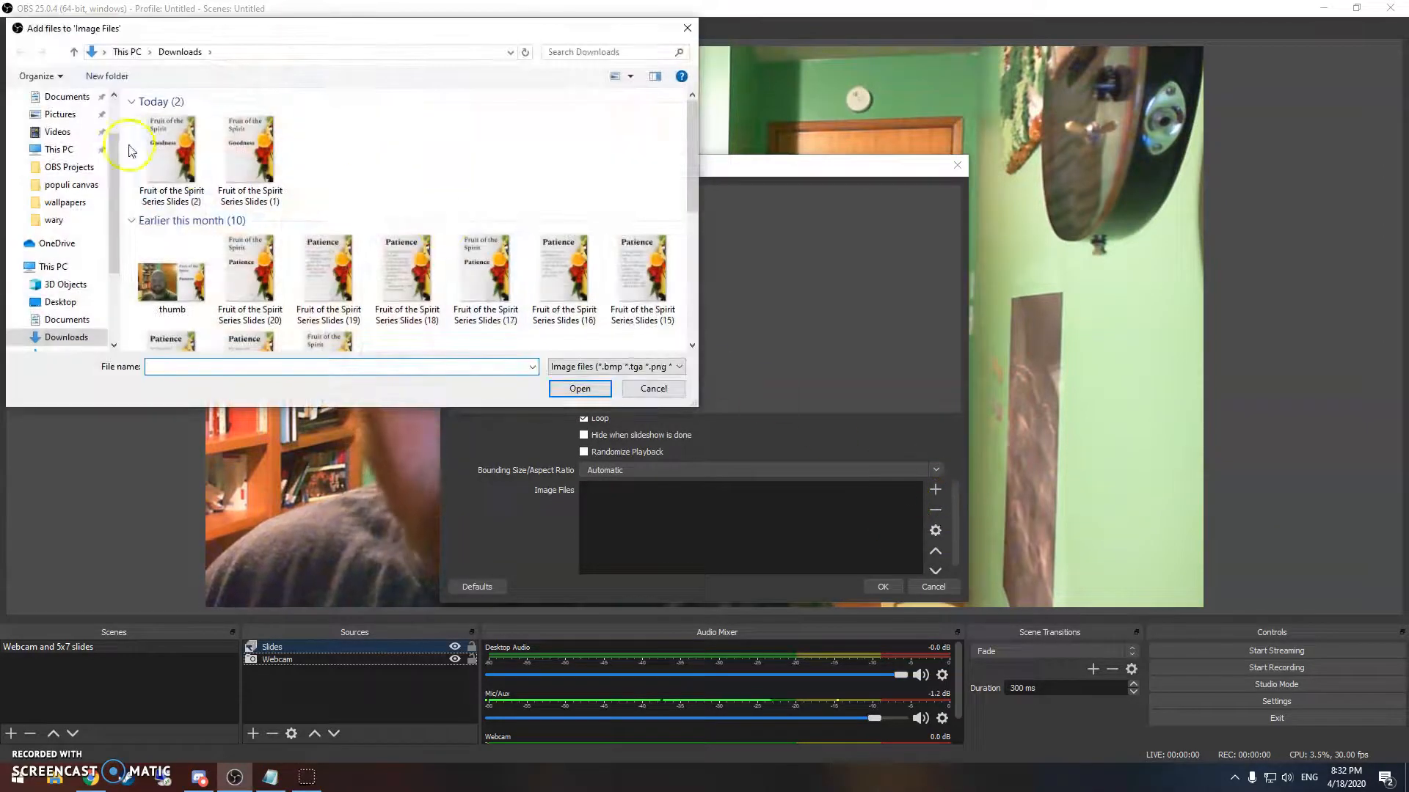
pyautogui.click(579, 388)
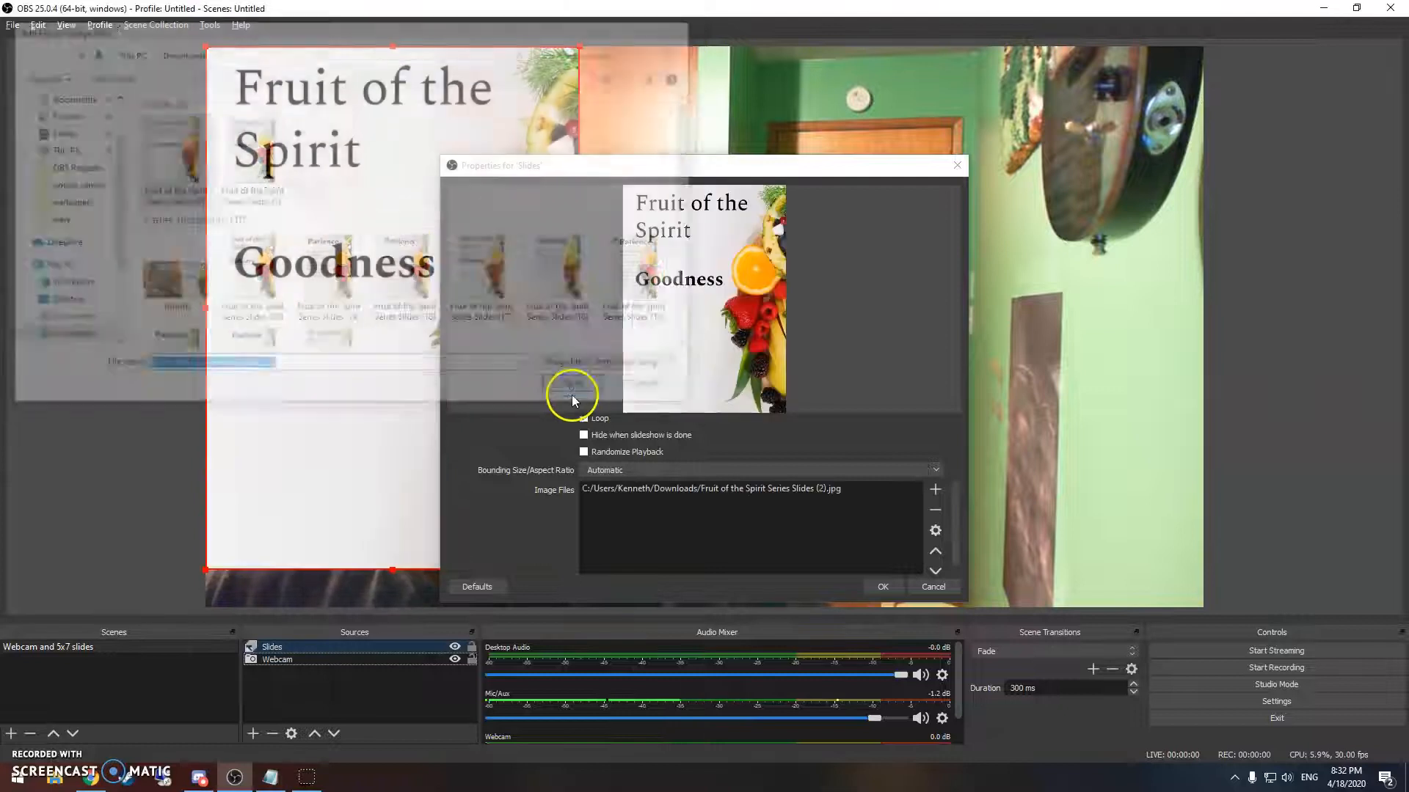
# Add Fruit of the Spirit Series Slides (20) as the second image in the slideshow and accept the source properties
pyautogui.click(937, 494)
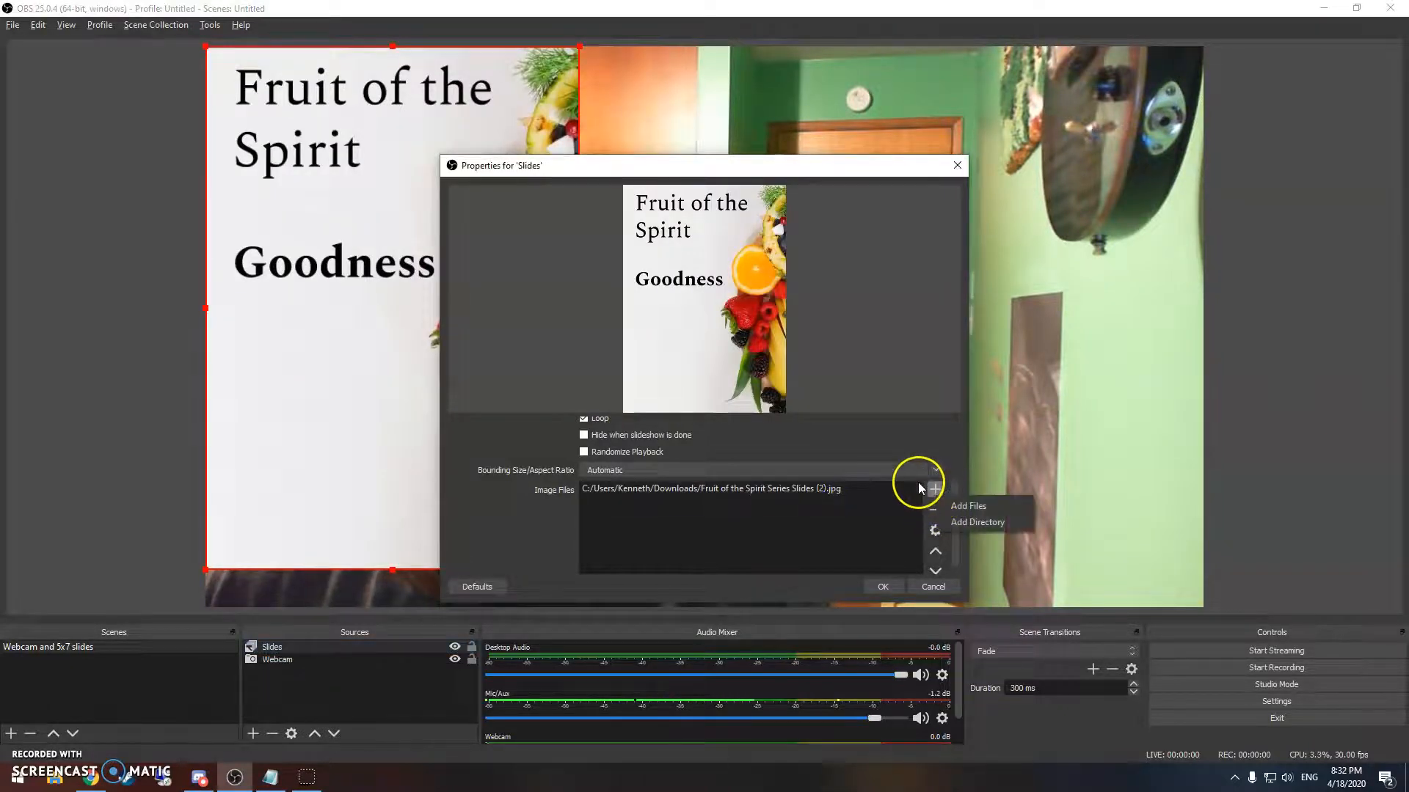
pyautogui.click(972, 500)
pyautogui.click(250, 279)
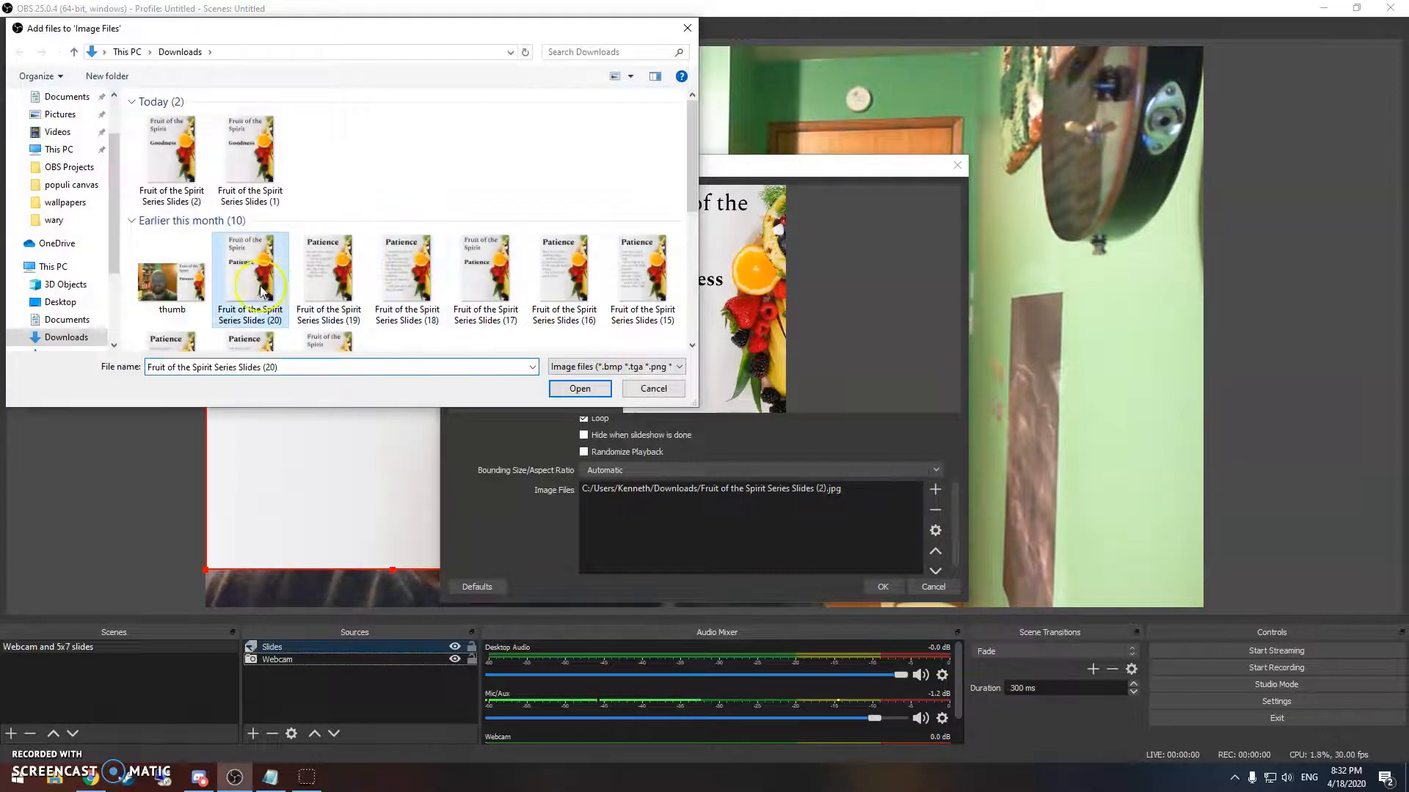
pyautogui.click(577, 386)
pyautogui.click(818, 502)
pyautogui.click(935, 552)
pyautogui.click(935, 569)
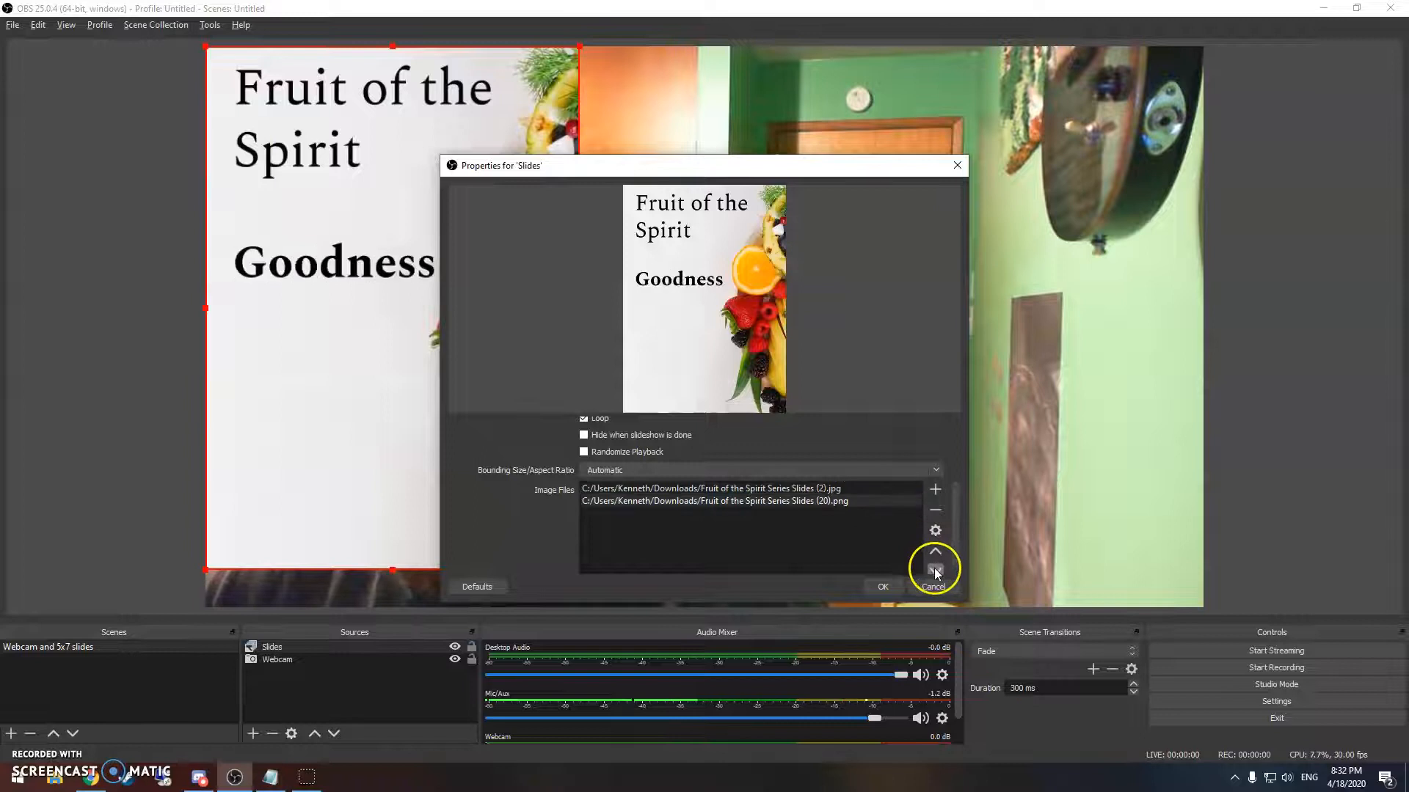
pyautogui.click(883, 585)
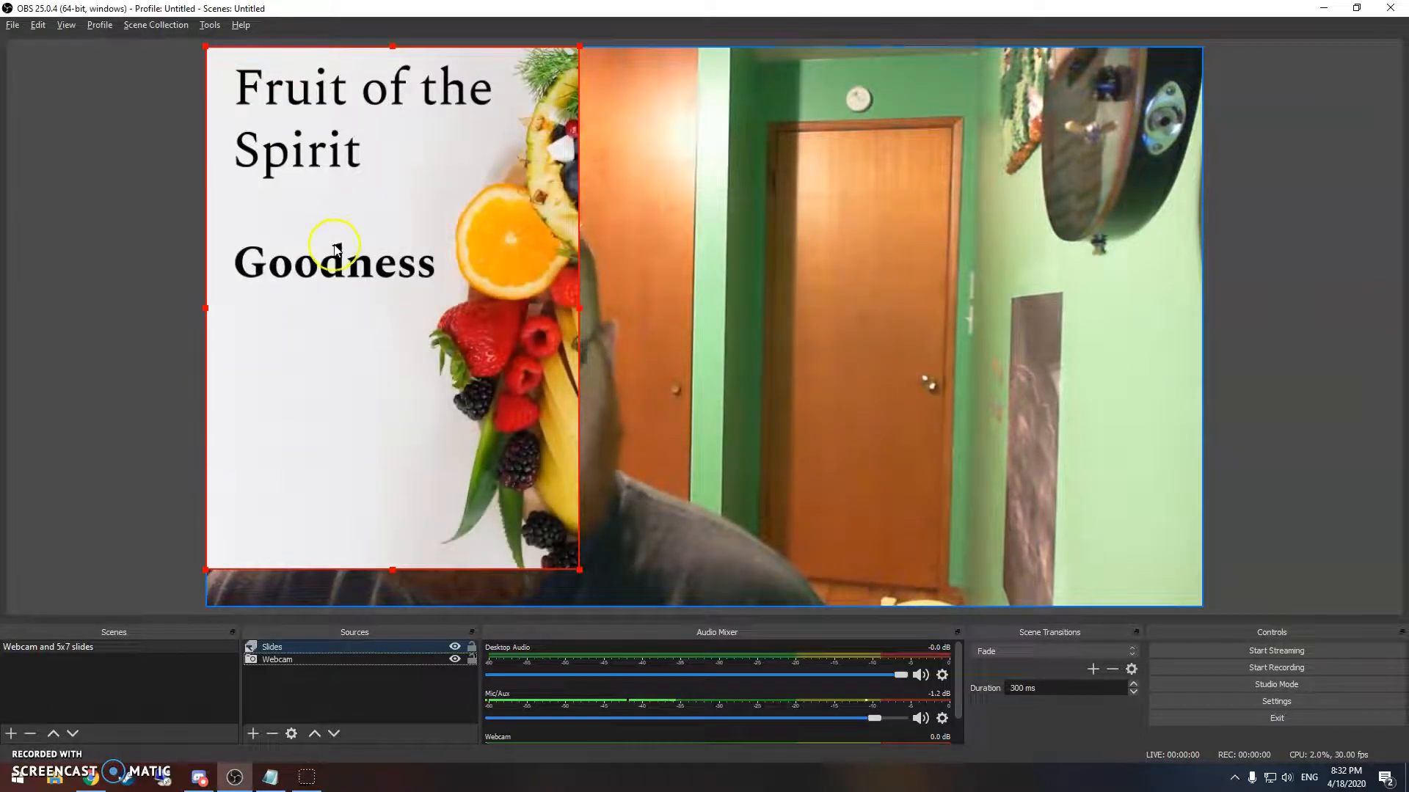
# Align the Slides source with the right edge of the canvas and enlarge it proportionally to fill the full canvas height
pyautogui.moveTo(415, 465); pyautogui.dragTo(1033, 466)
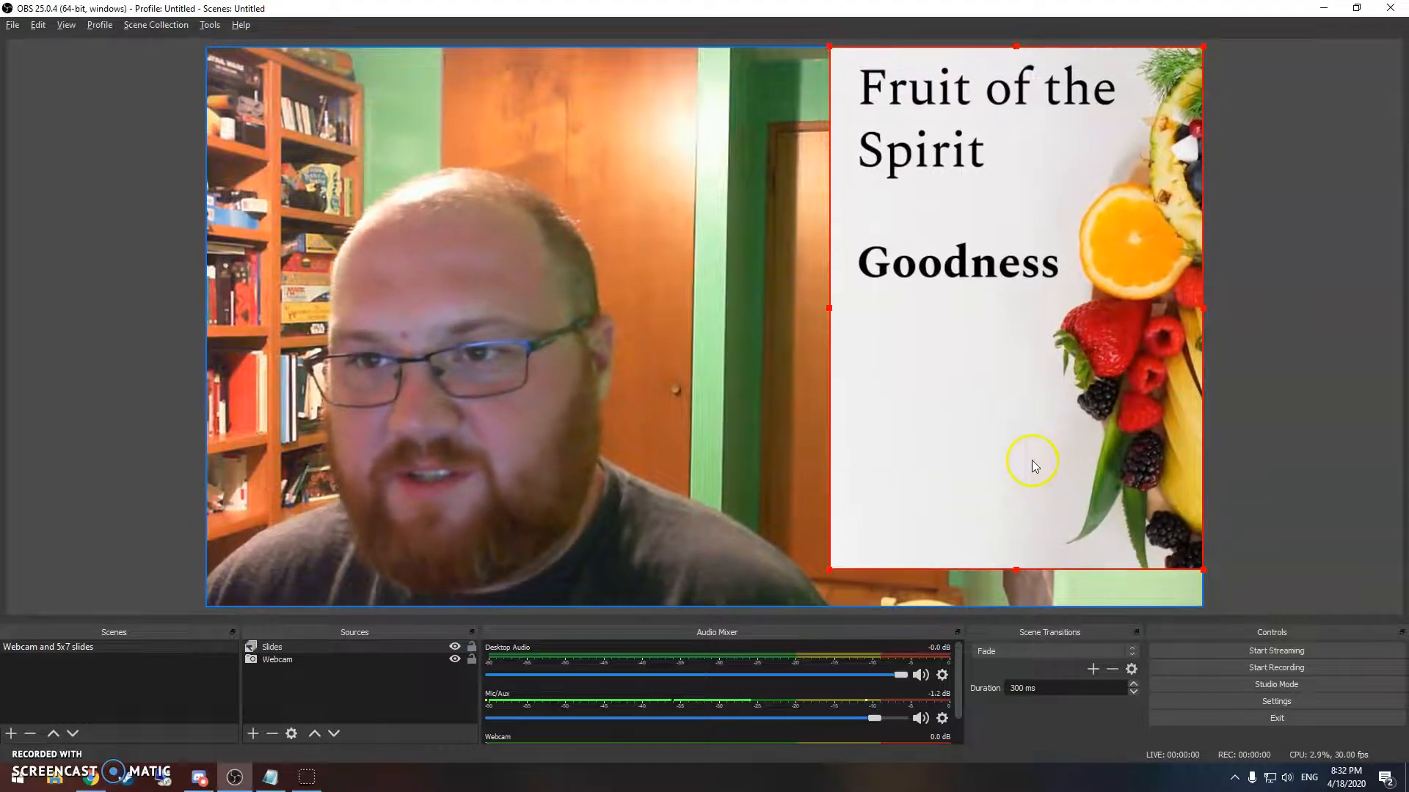
pyautogui.moveTo(828, 570); pyautogui.dragTo(809, 605)
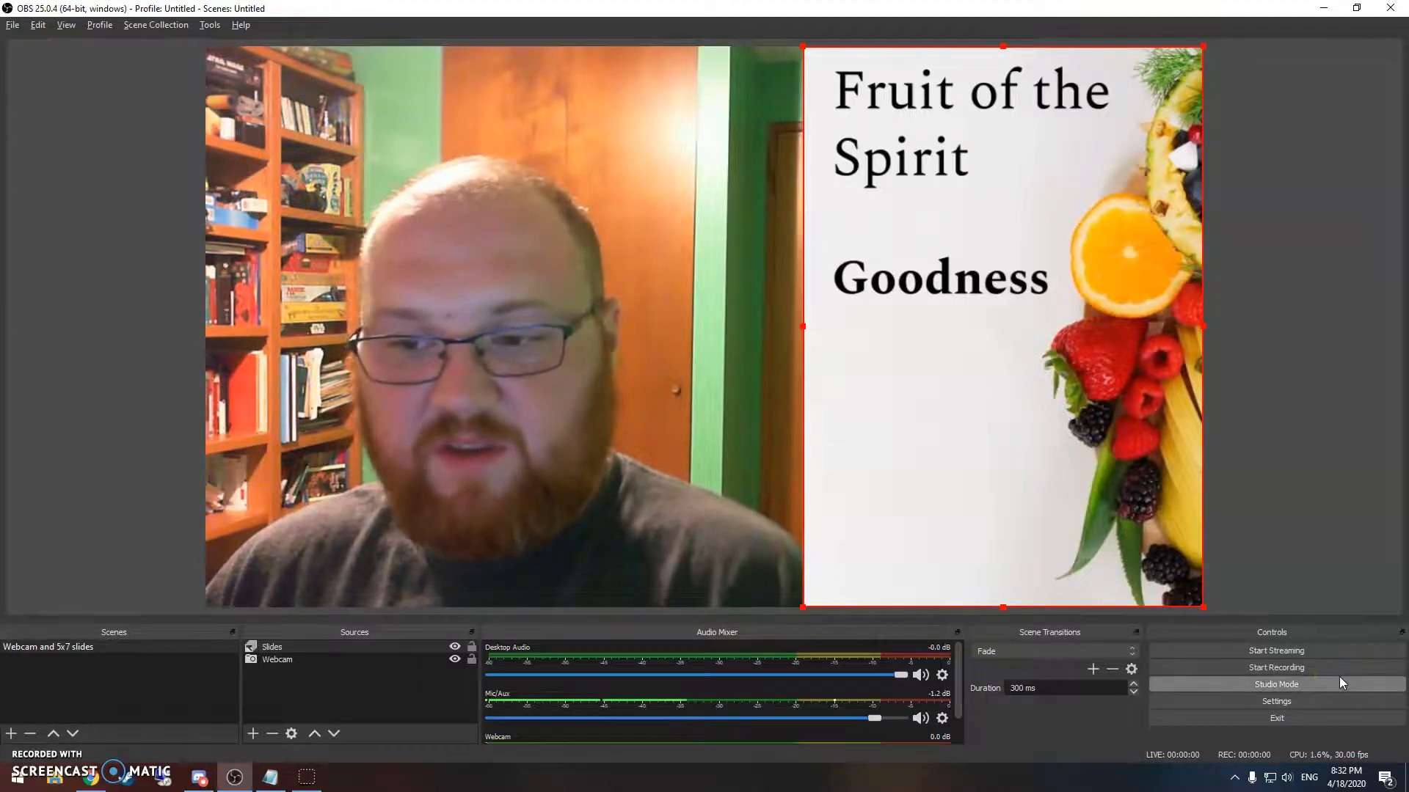
# Review the recording output, audio device and video resolution settings
pyautogui.click(1307, 710)
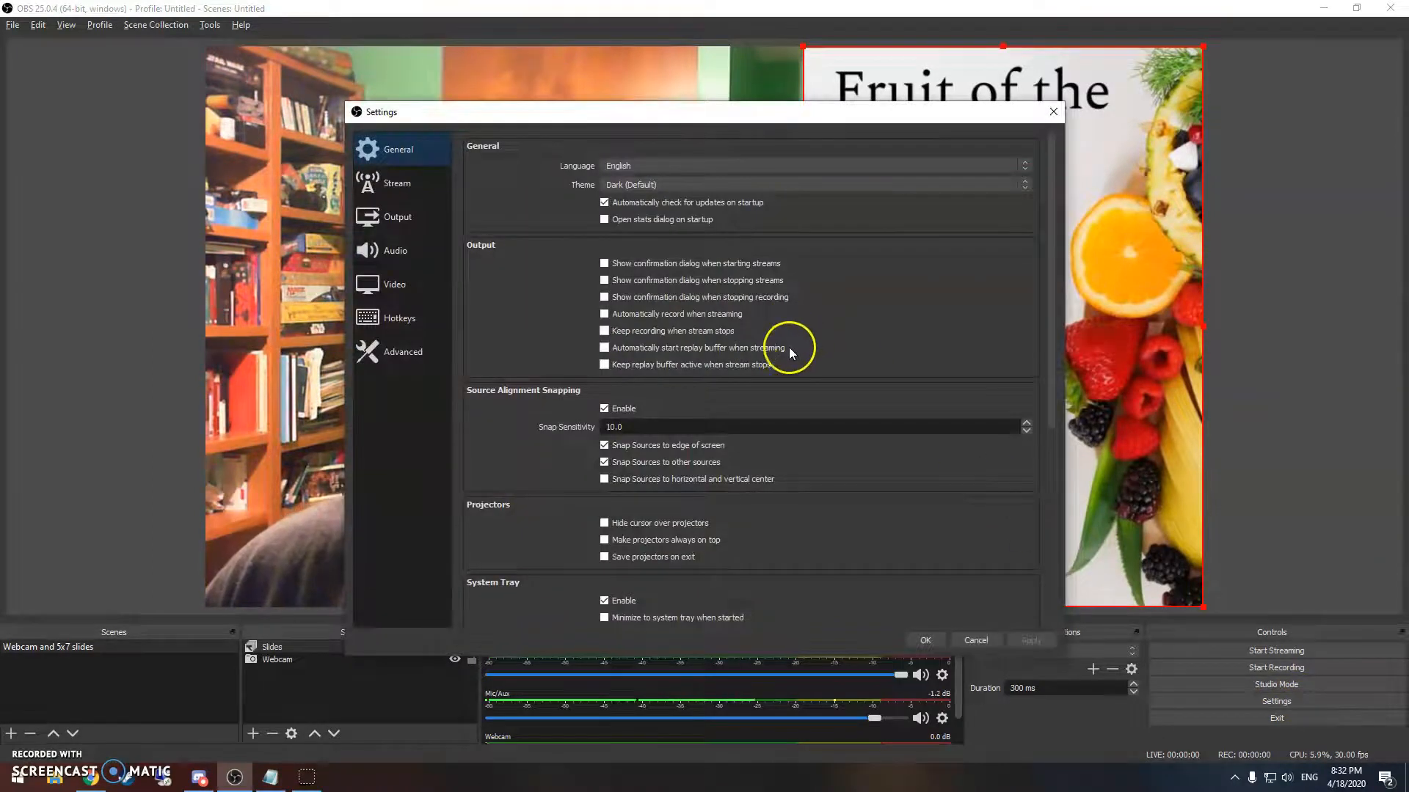
pyautogui.click(390, 217)
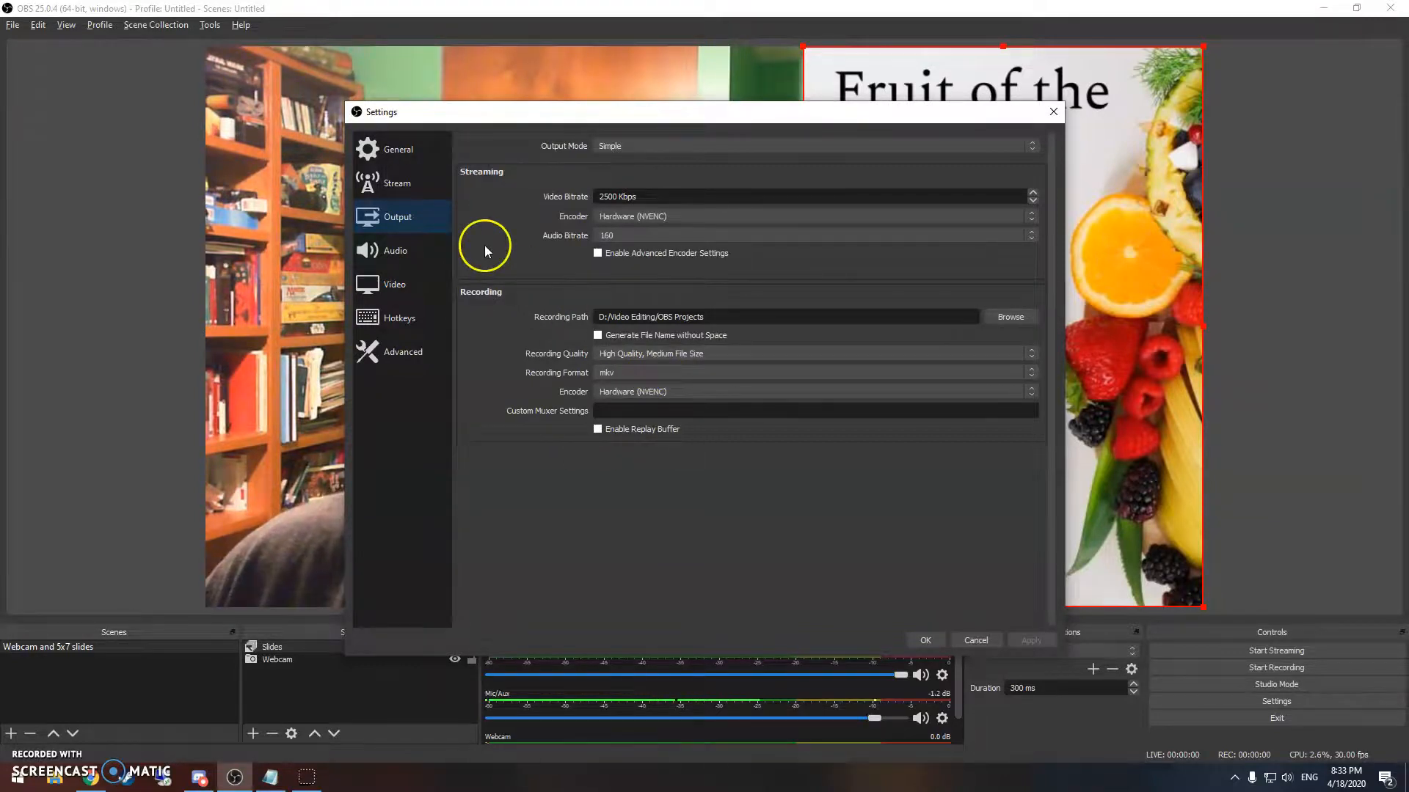
pyautogui.click(393, 260)
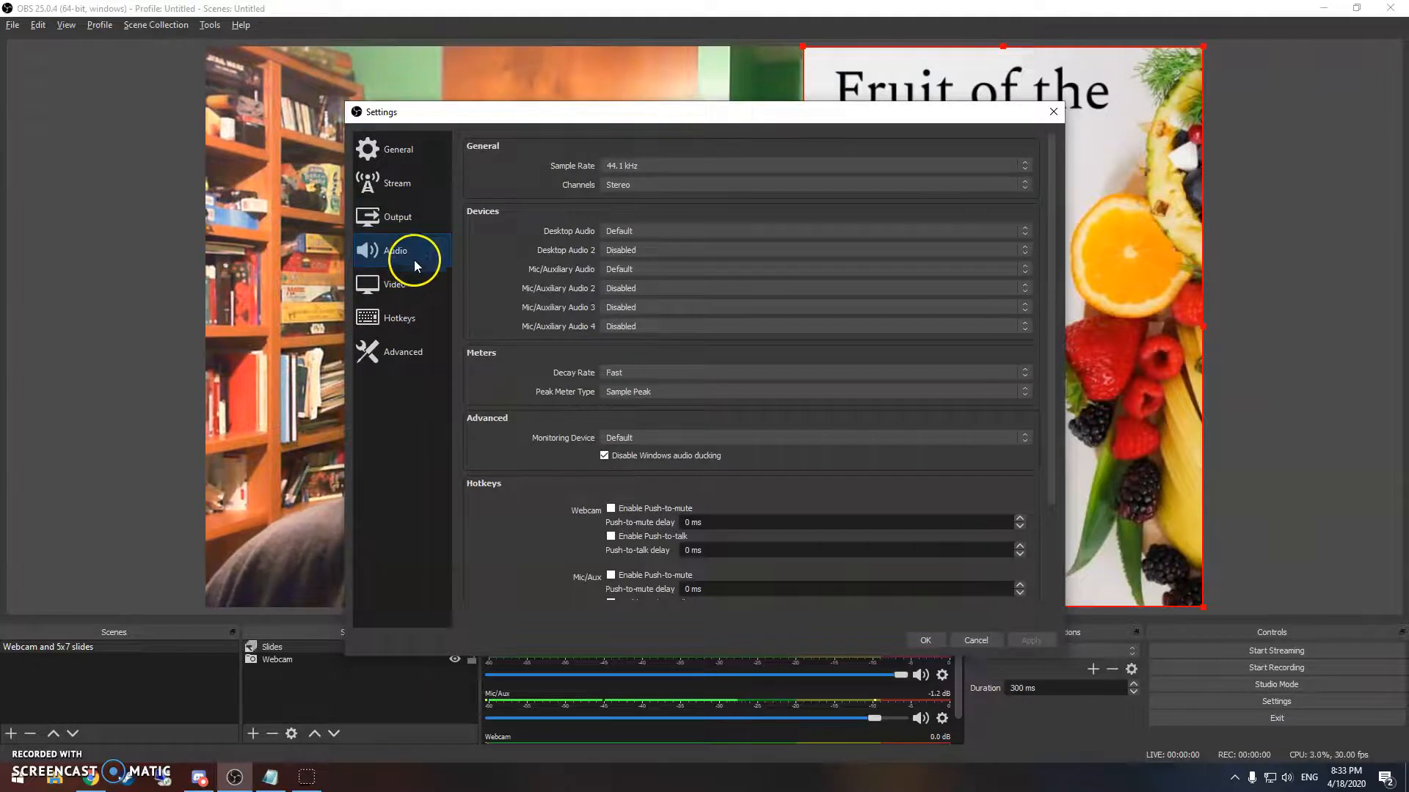
pyautogui.click(399, 293)
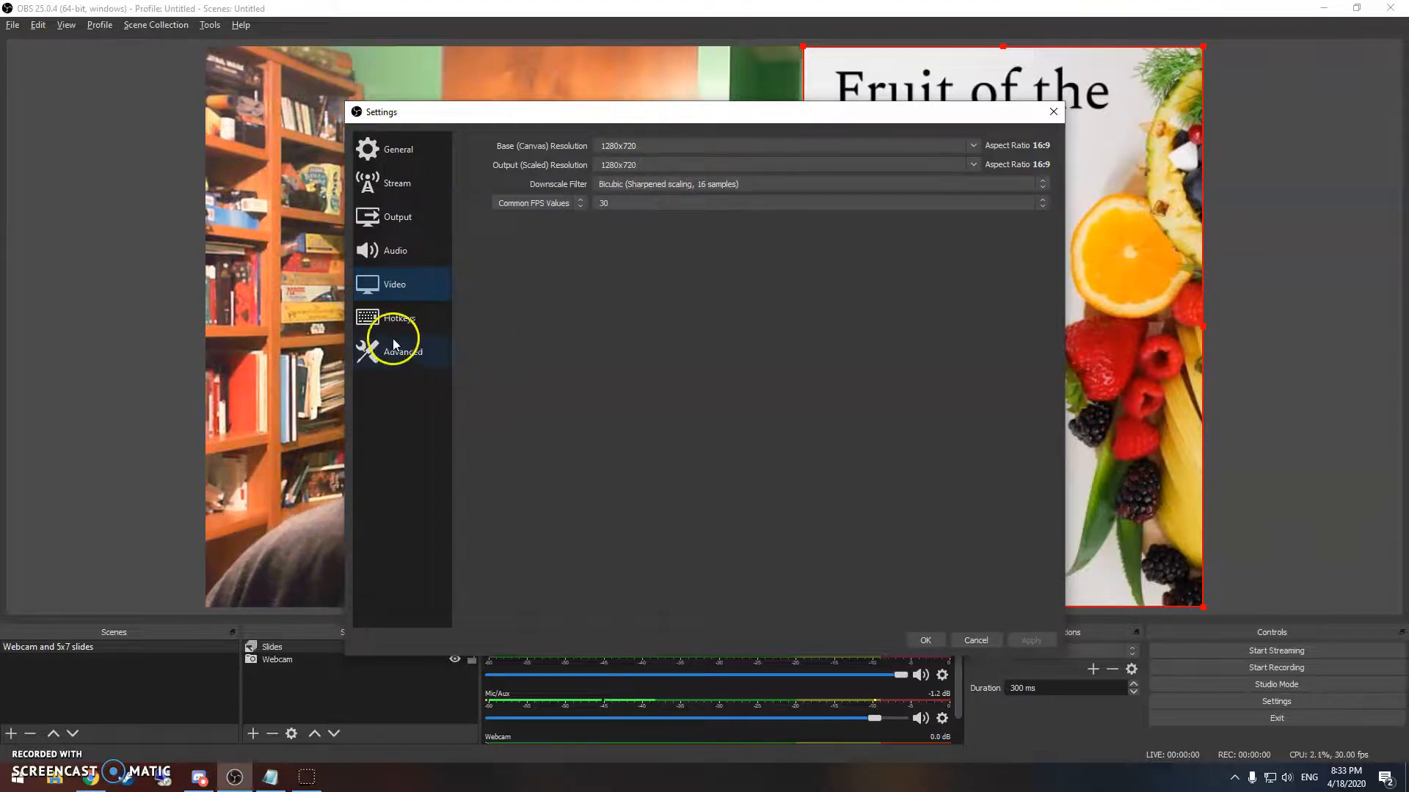
# Assign Ctrl + Right to Next Slide and Ctrl + Left to Previous Slide for the Slides source, and test switching slides
pyautogui.click(409, 314)
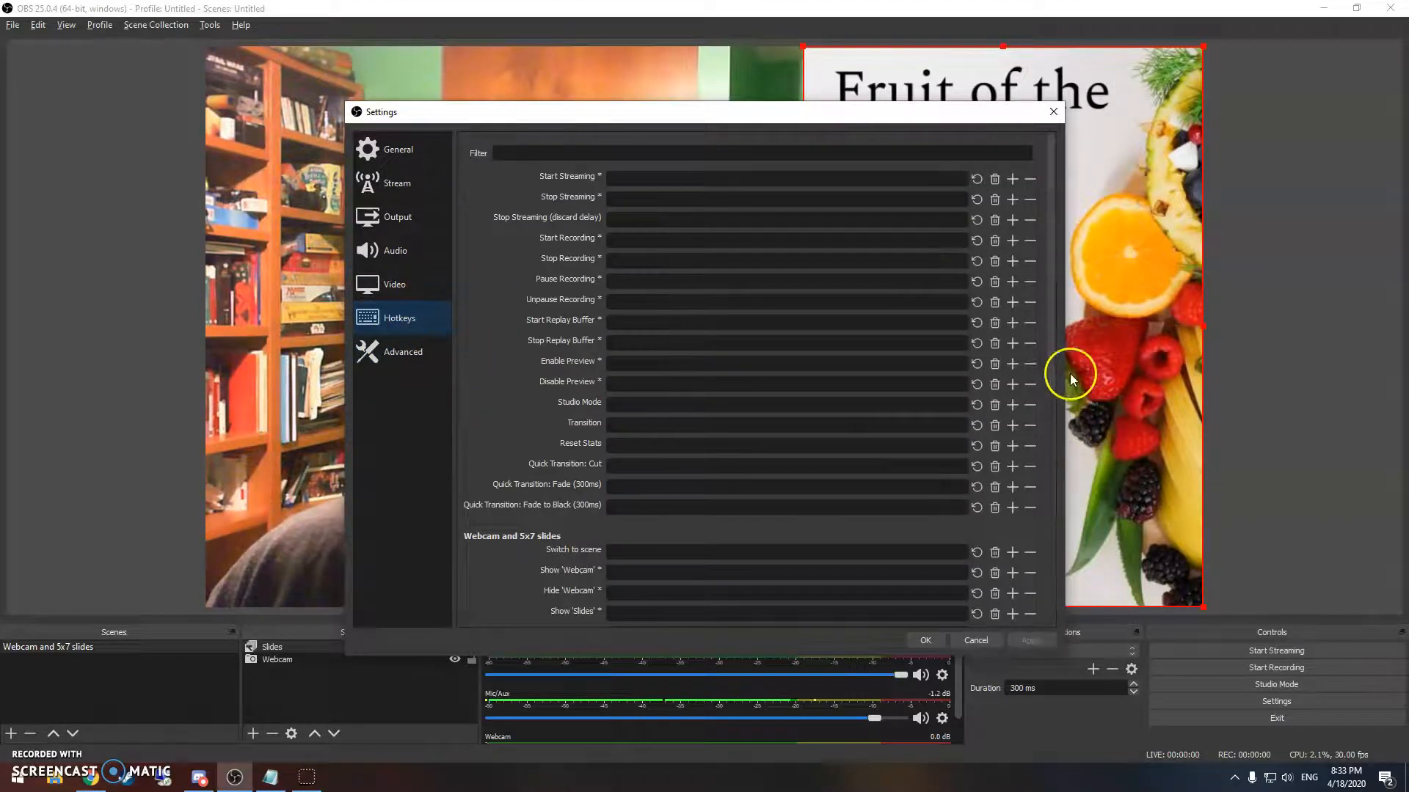
pyautogui.moveTo(1047, 354); pyautogui.dragTo(1080, 596)
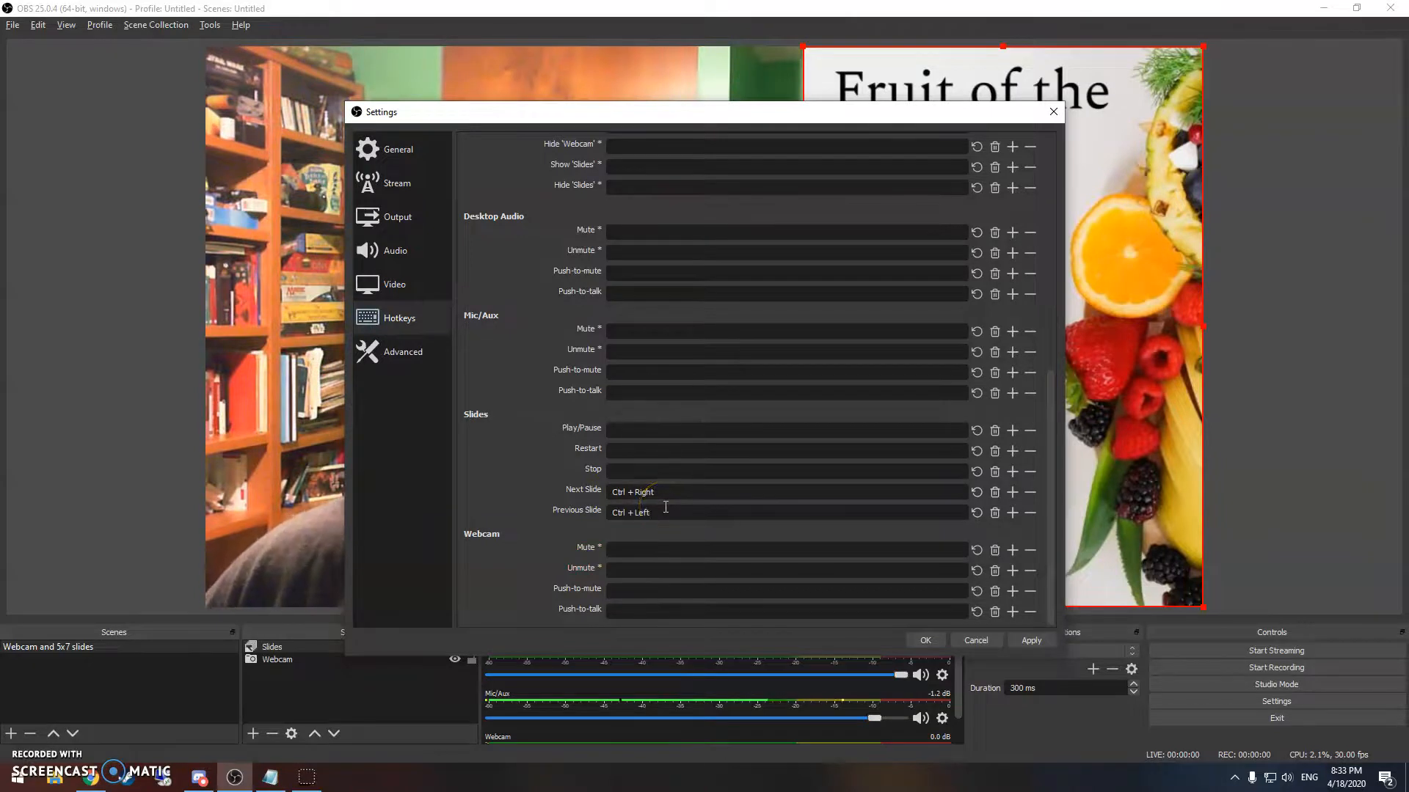
pyautogui.click(916, 640)
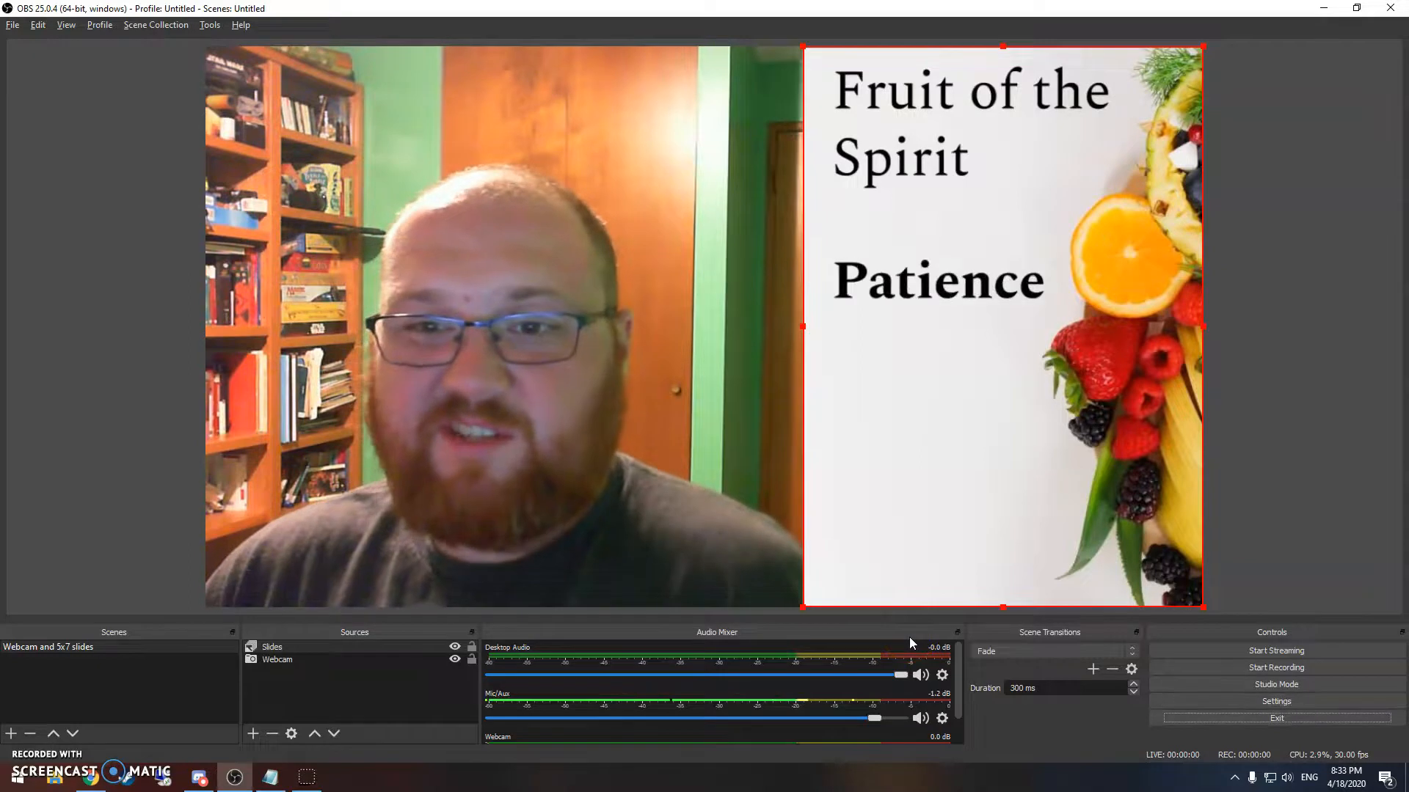
pyautogui.press('Right')
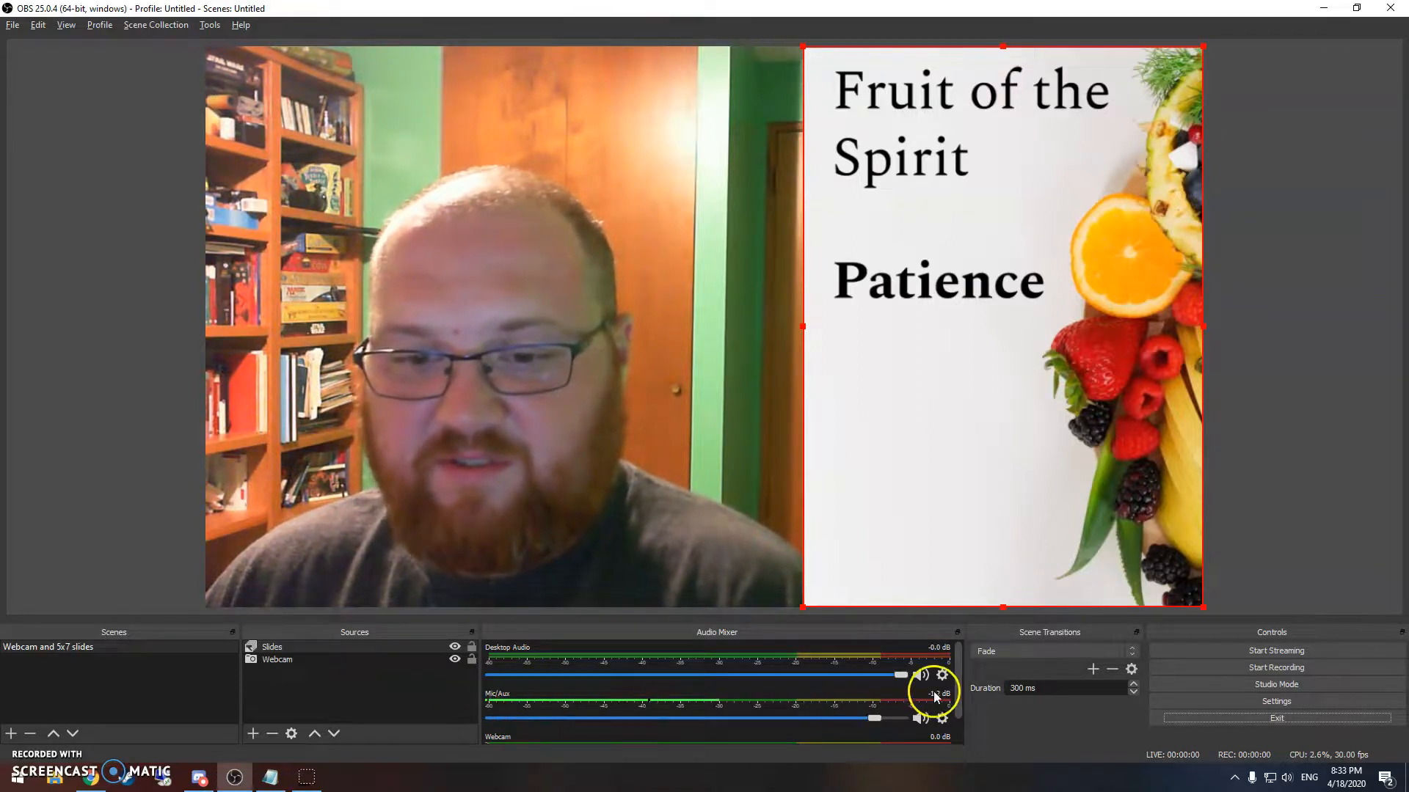
# Check the audio mixer channels and record a short test clip of the scene
pyautogui.scroll(-2, 954, 678)
pyautogui.scroll(2, 963, 719)
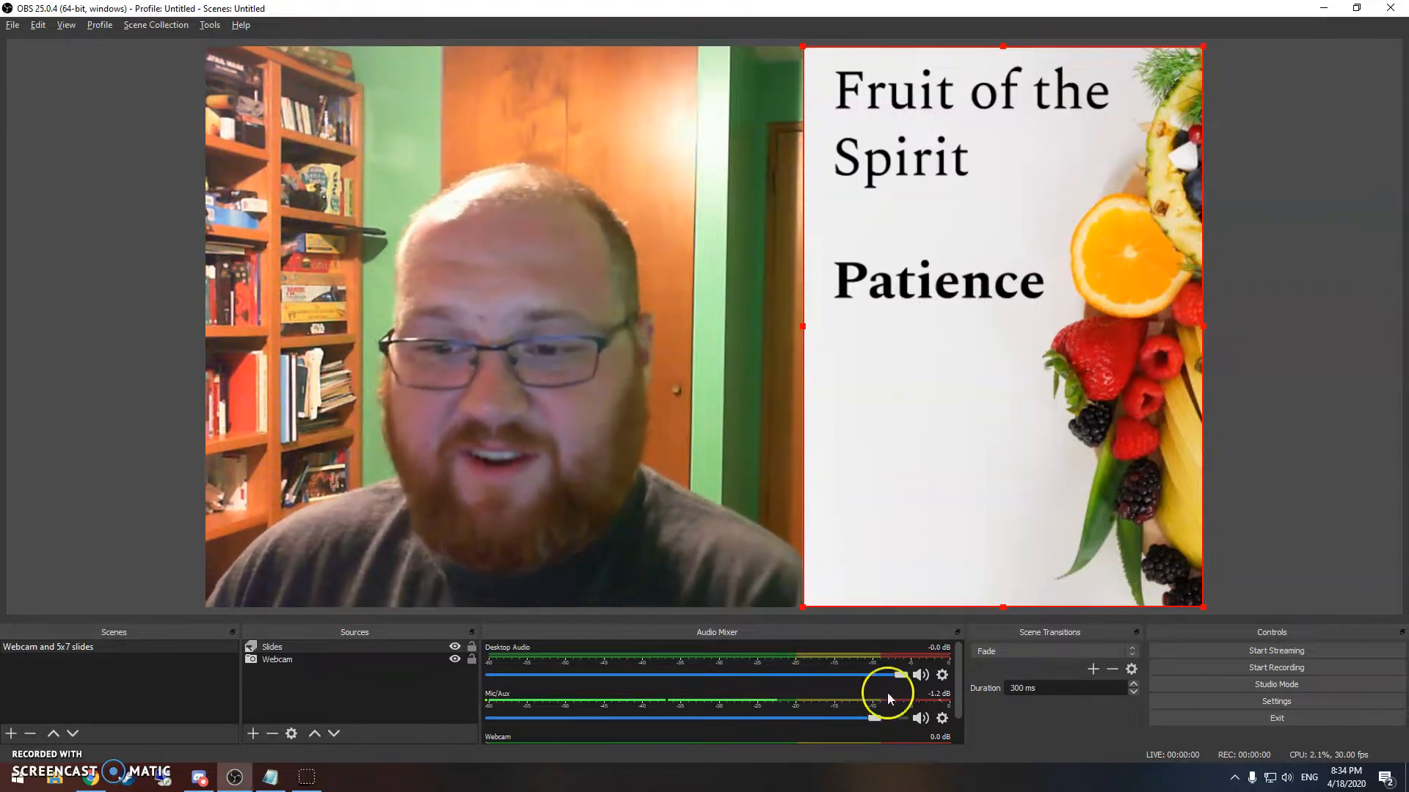
pyautogui.click(1249, 667)
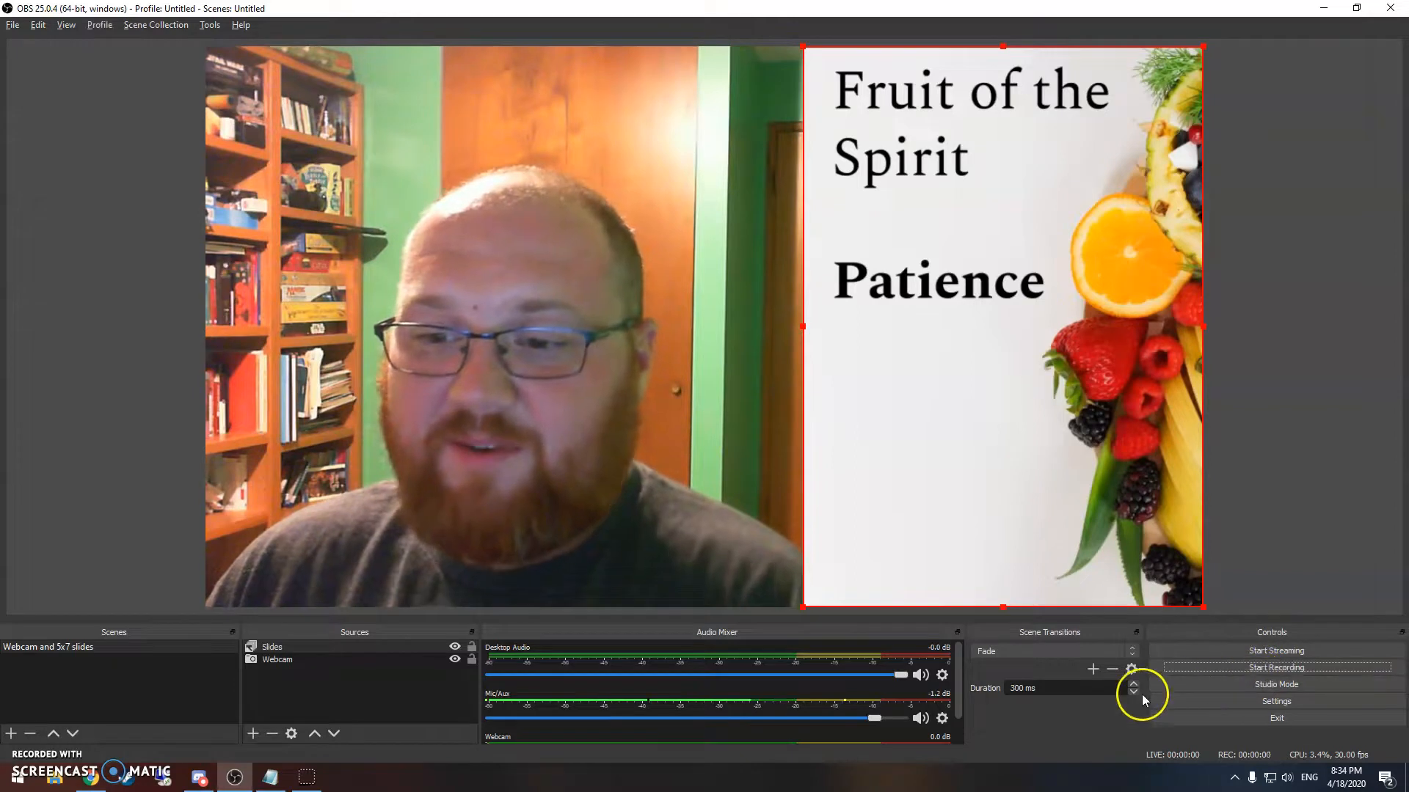
pyautogui.click(56, 778)
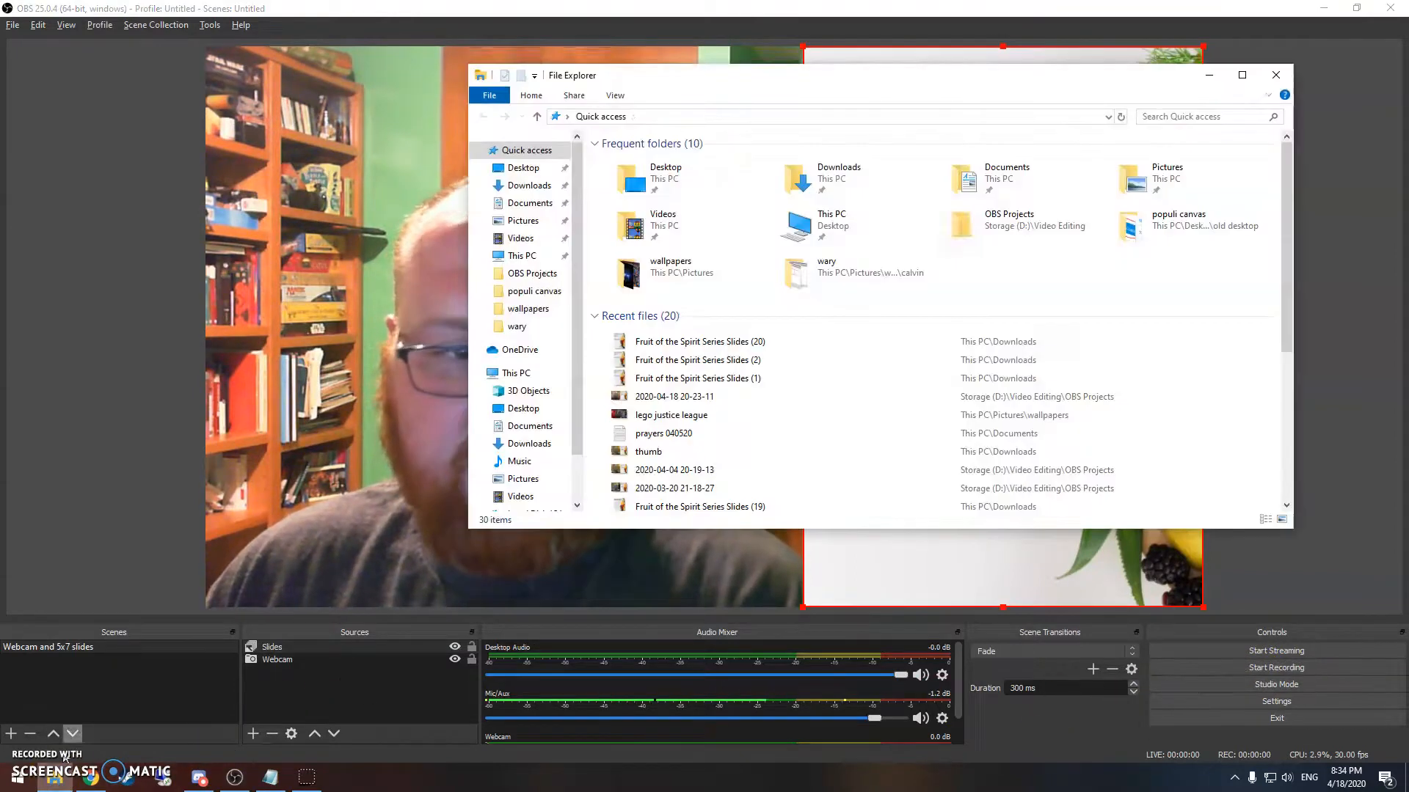
pyautogui.click(506, 276)
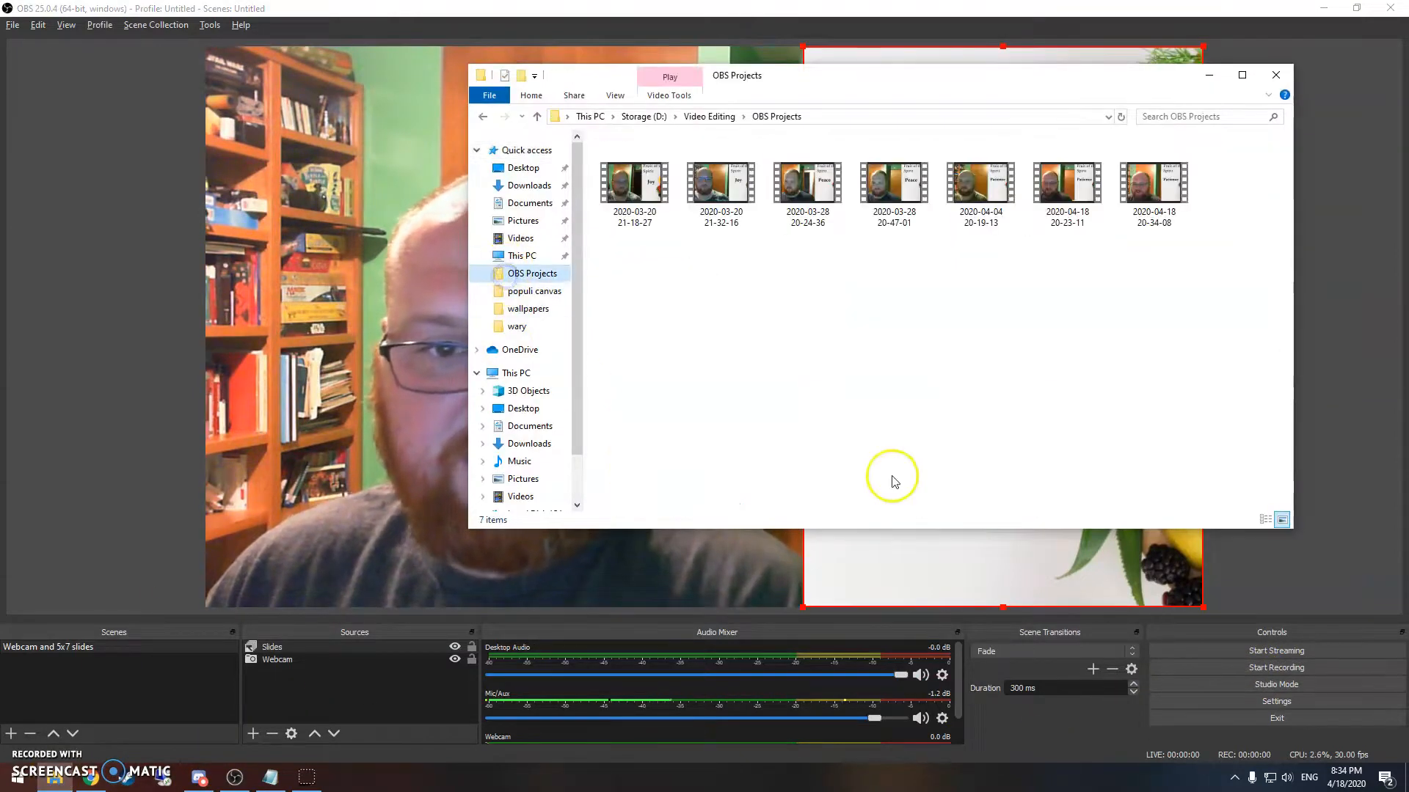
pyautogui.doubleClick(1170, 231)
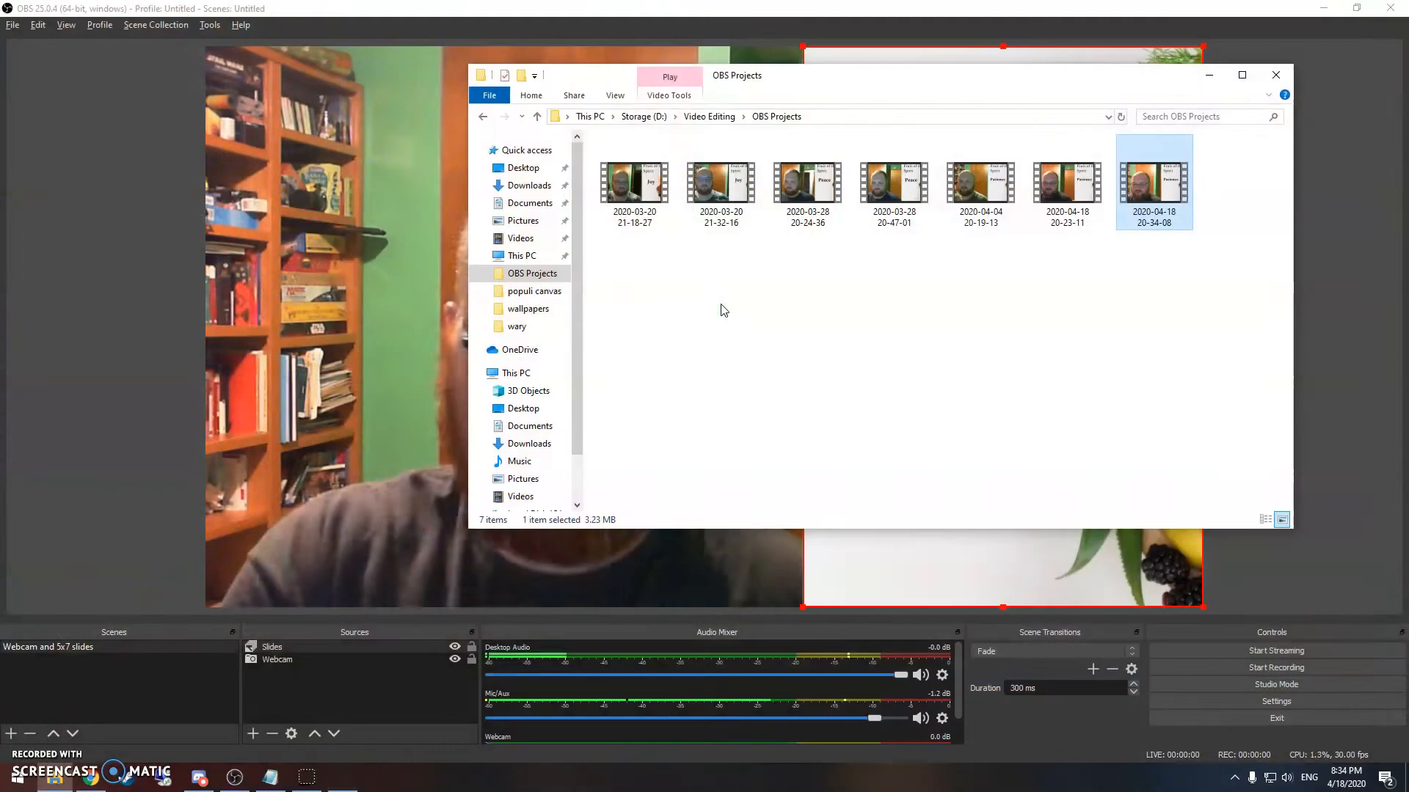
pyautogui.click(1346, 239)
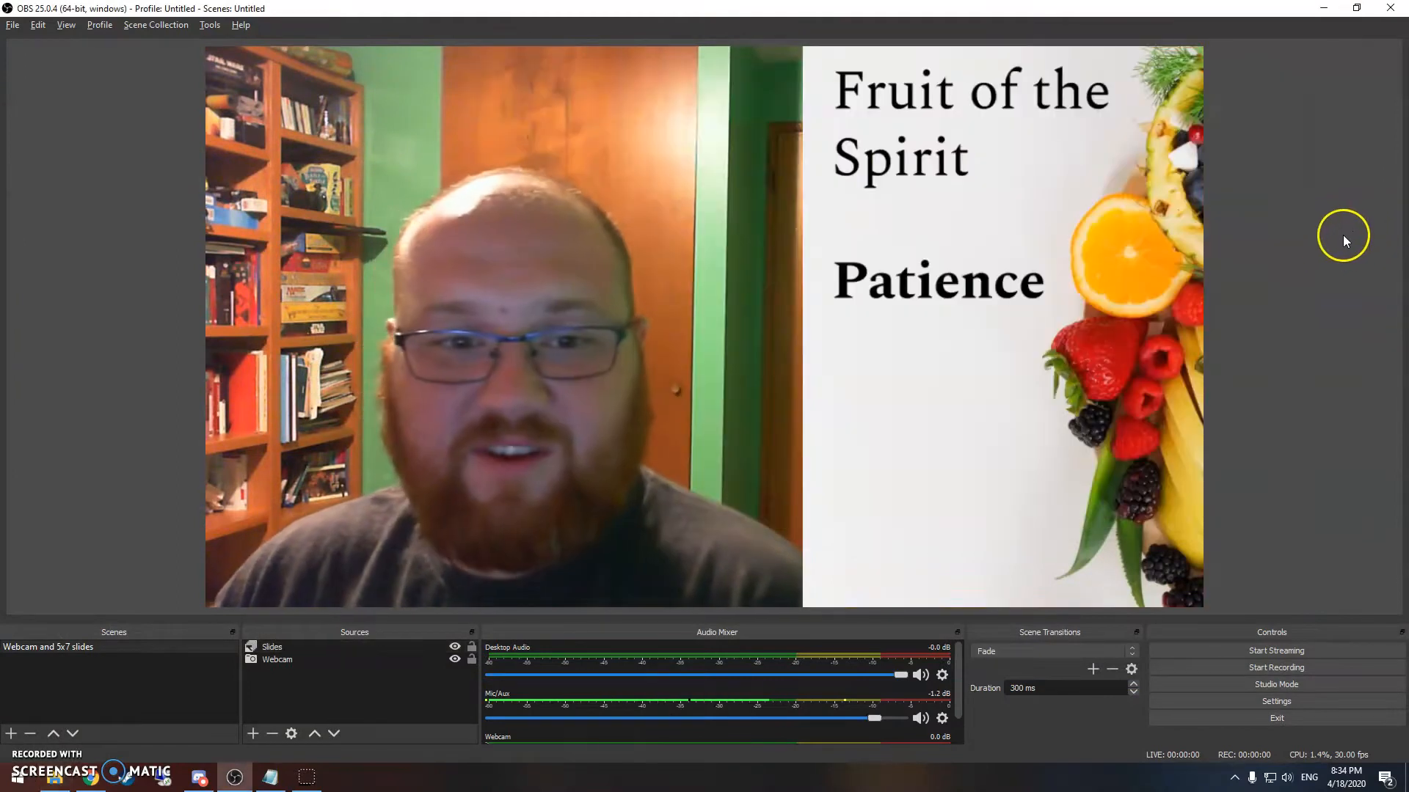